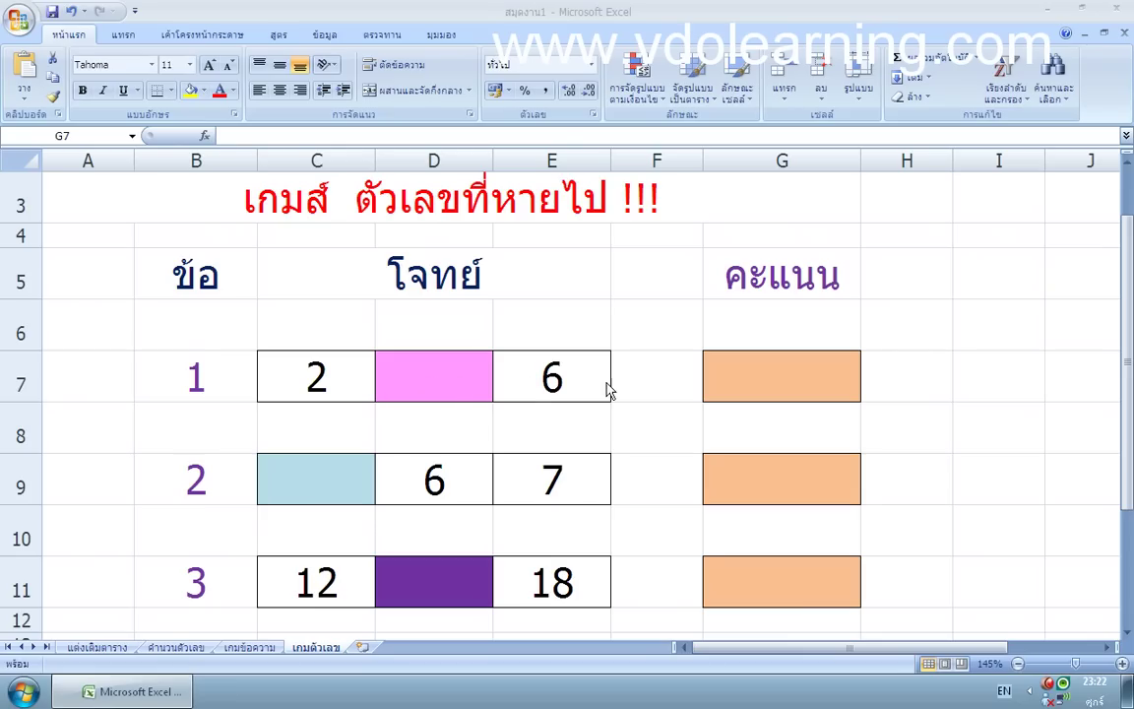
# Enter =IF(D7=4,1,0) in score cell G7 for the first puzzle
pyautogui.click(741, 375)
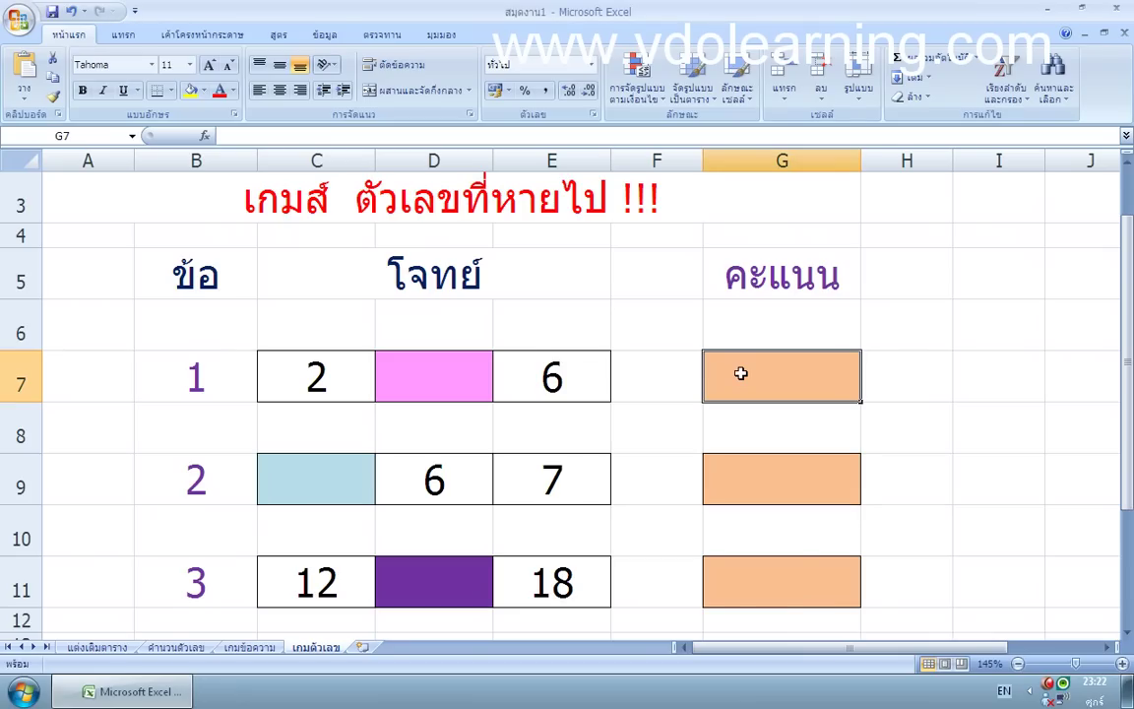
pyautogui.write('=')
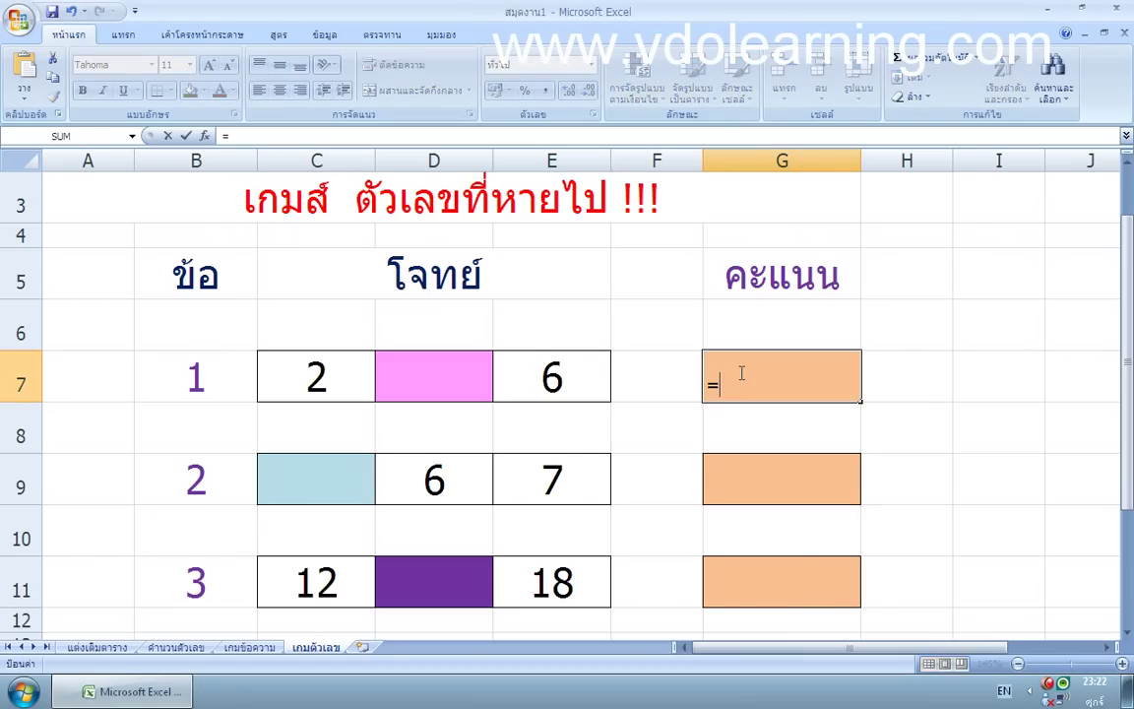
pyautogui.write('i')
pyautogui.write('f(')
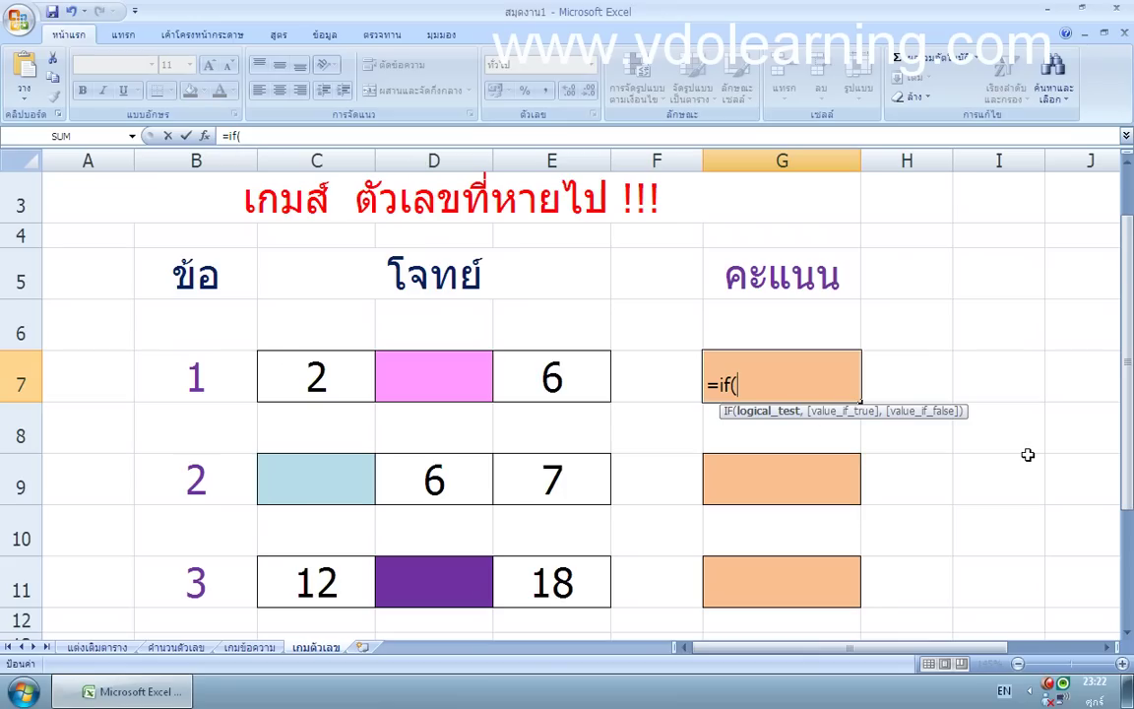
pyautogui.write('d')
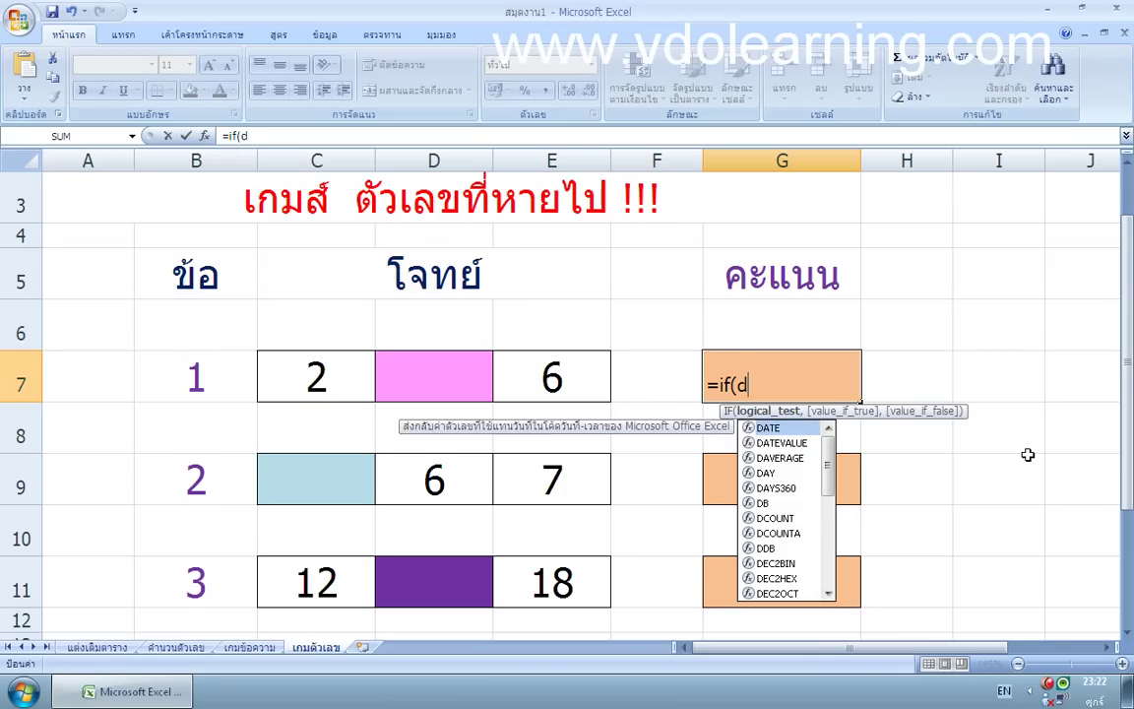
pyautogui.write('7')
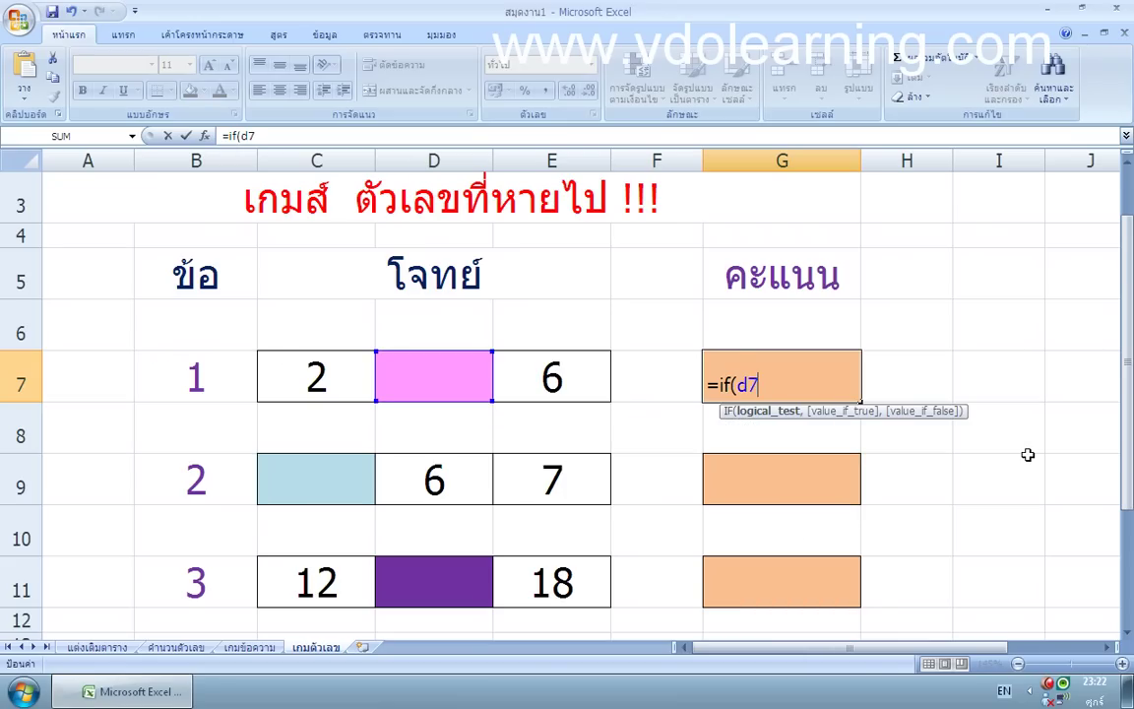
pyautogui.write('=')
pyautogui.write('4')
pyautogui.write(',1,')
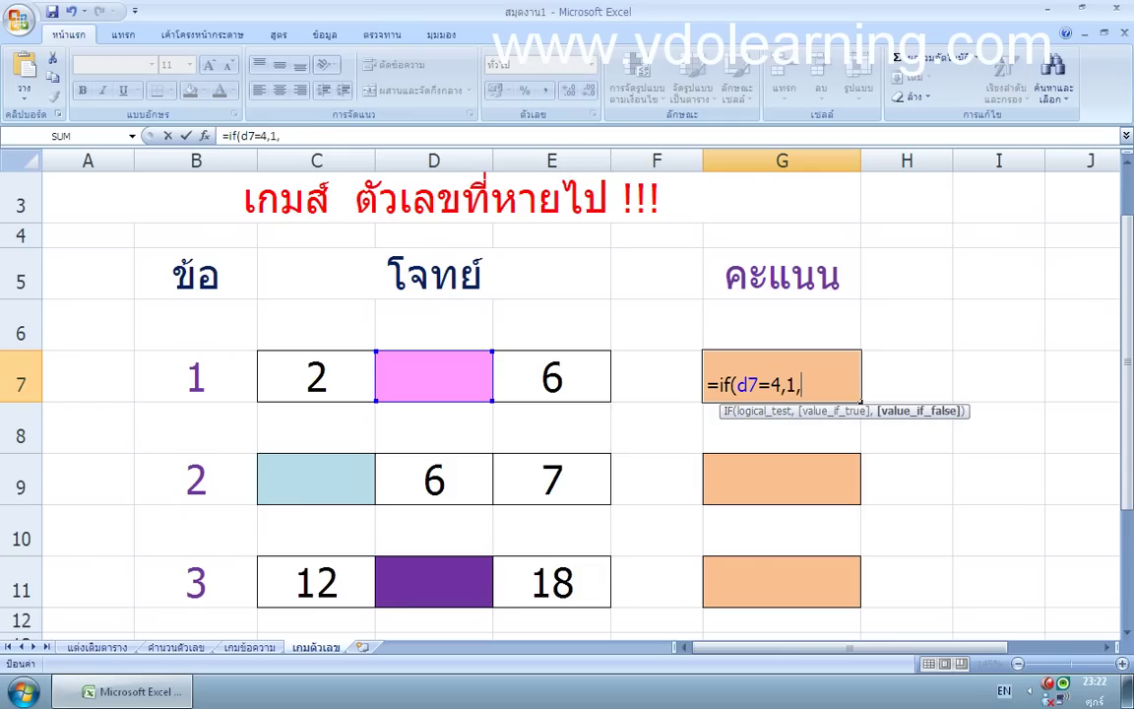
pyautogui.write('0')
pyautogui.write(')')
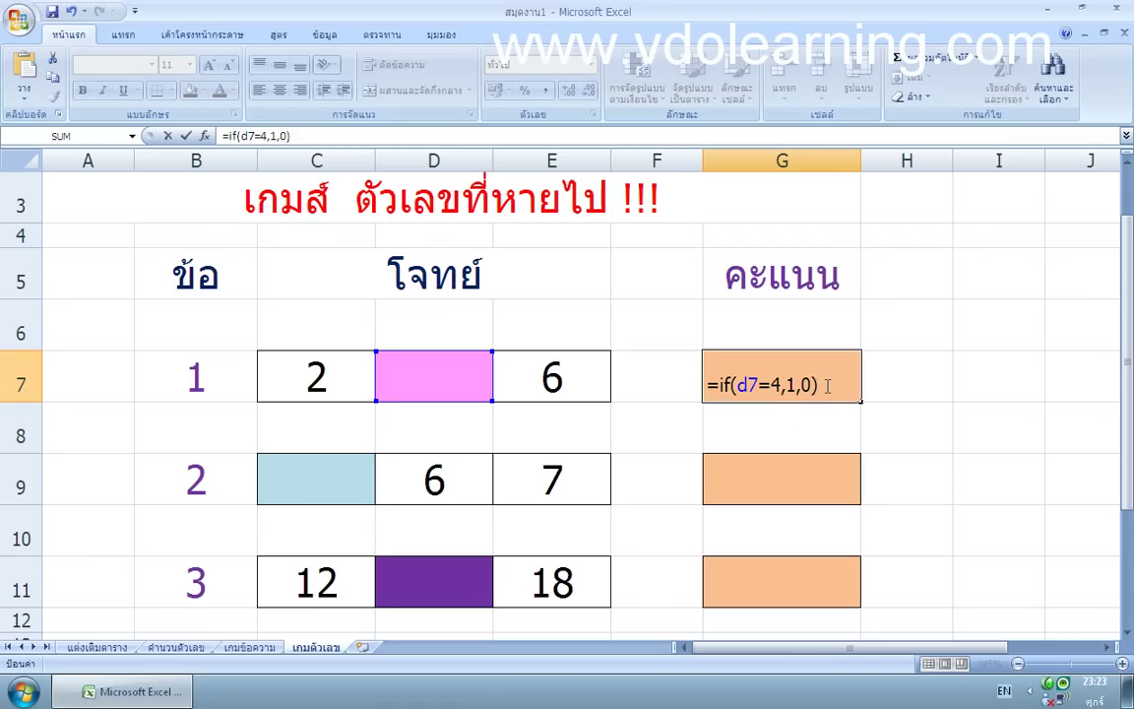
pyautogui.press('Return')
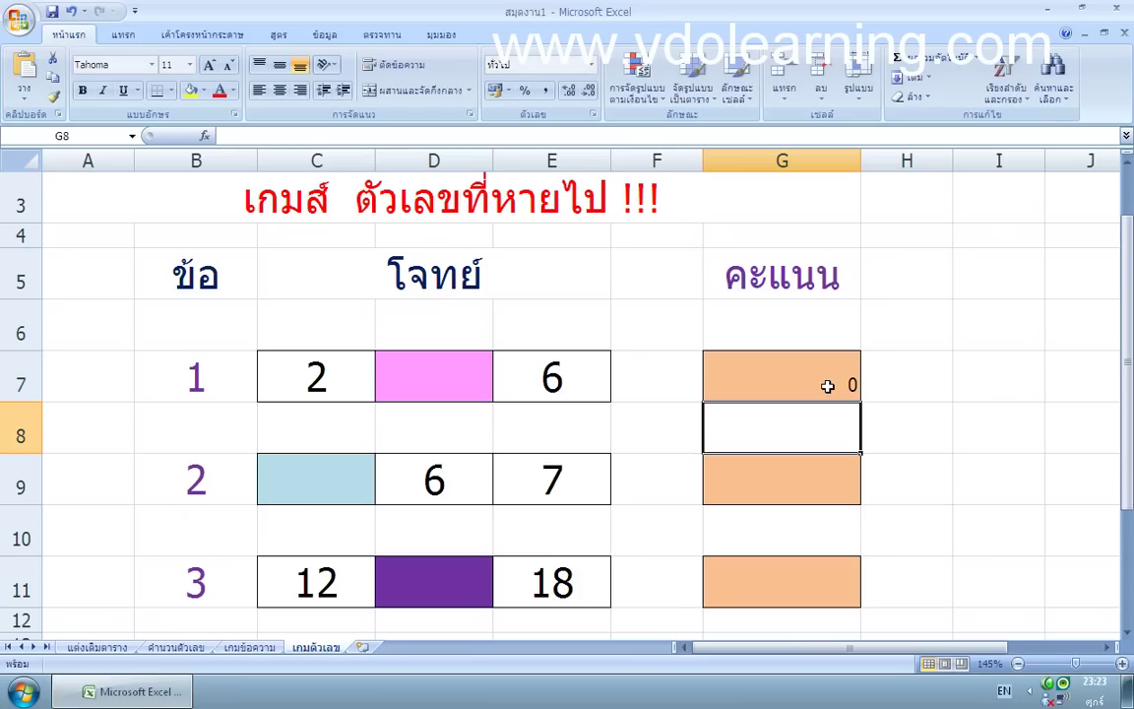
# Enter =IF(C9=5,1,0) in score cell G9 for the second puzzle
pyautogui.click(939, 405)
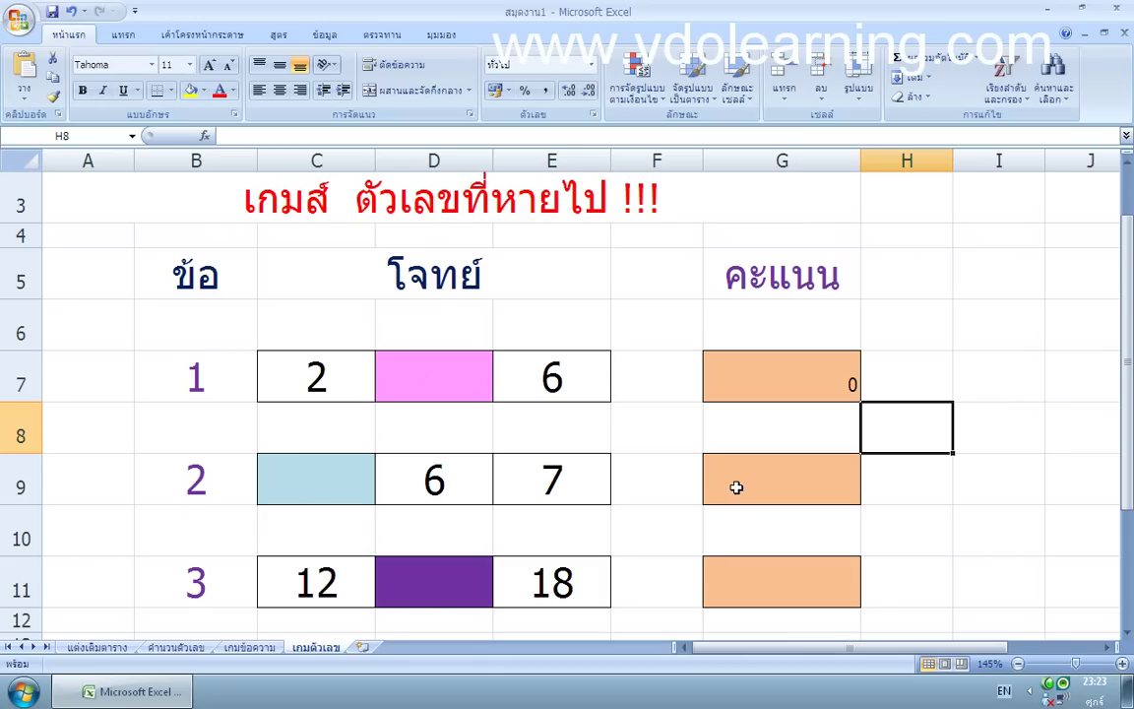
pyautogui.scroll(-1, 729, 479)
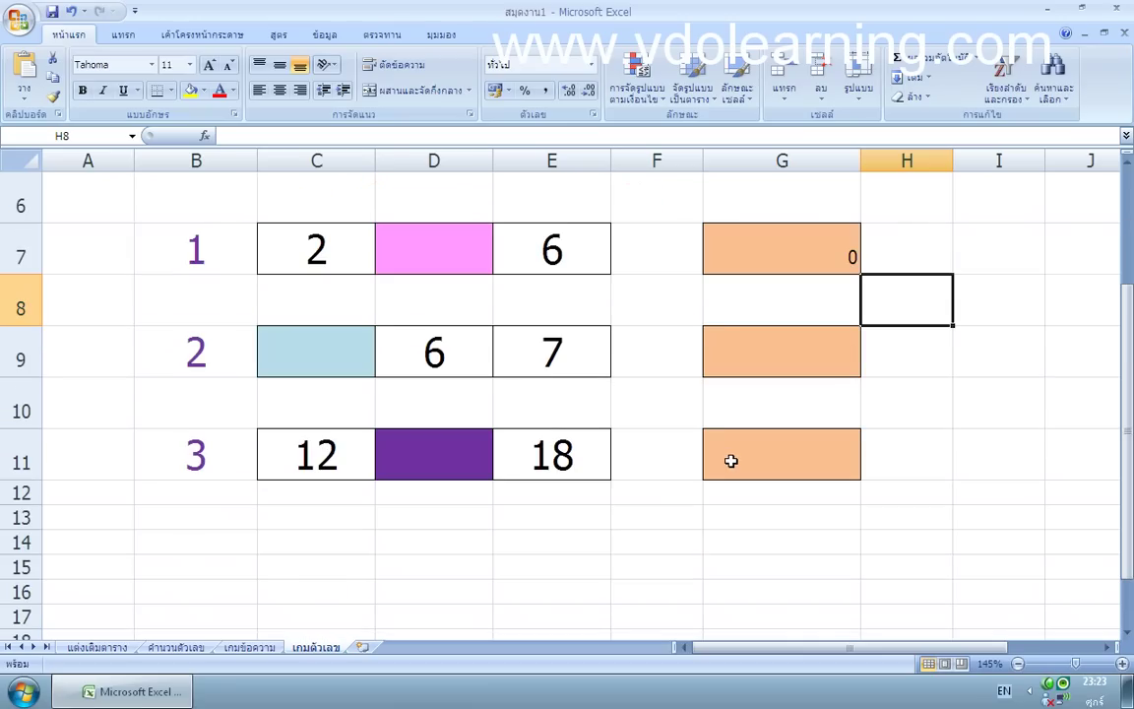
pyautogui.click(729, 351)
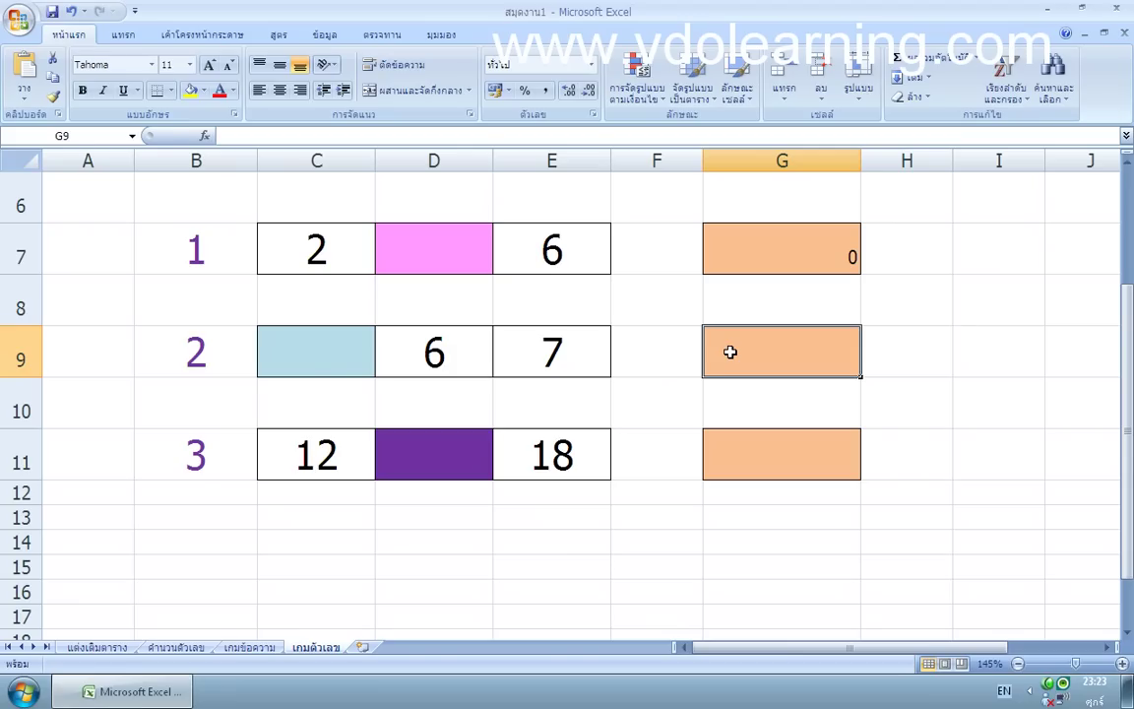
pyautogui.write('=i')
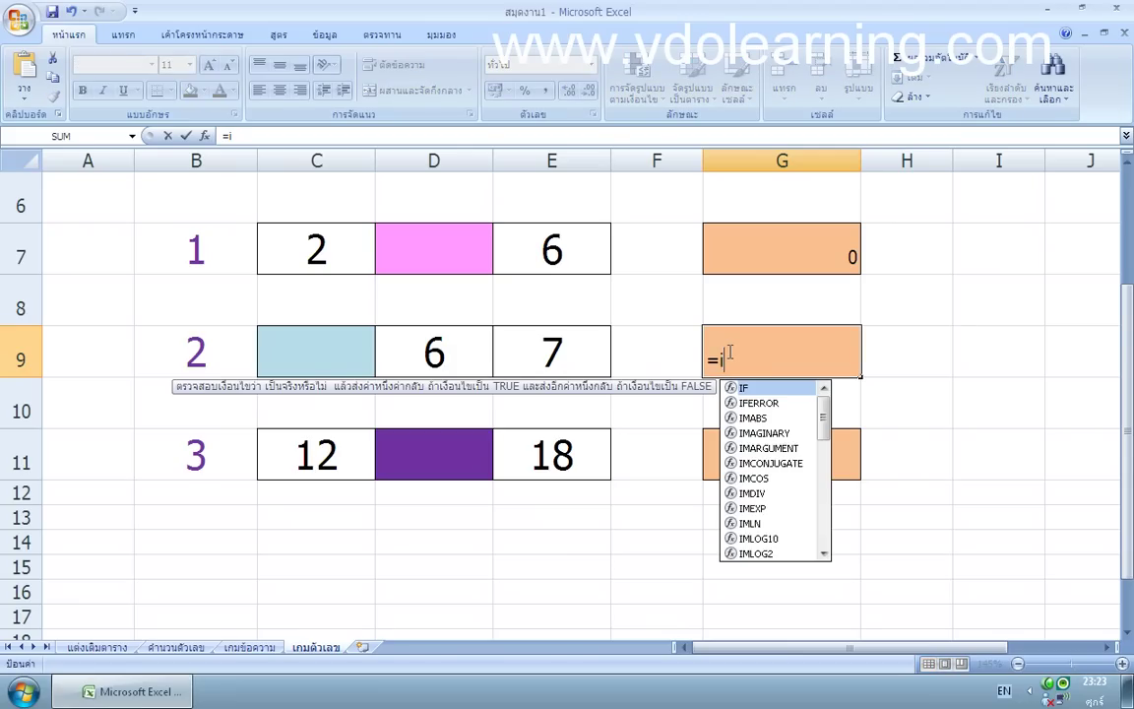
pyautogui.write('f')
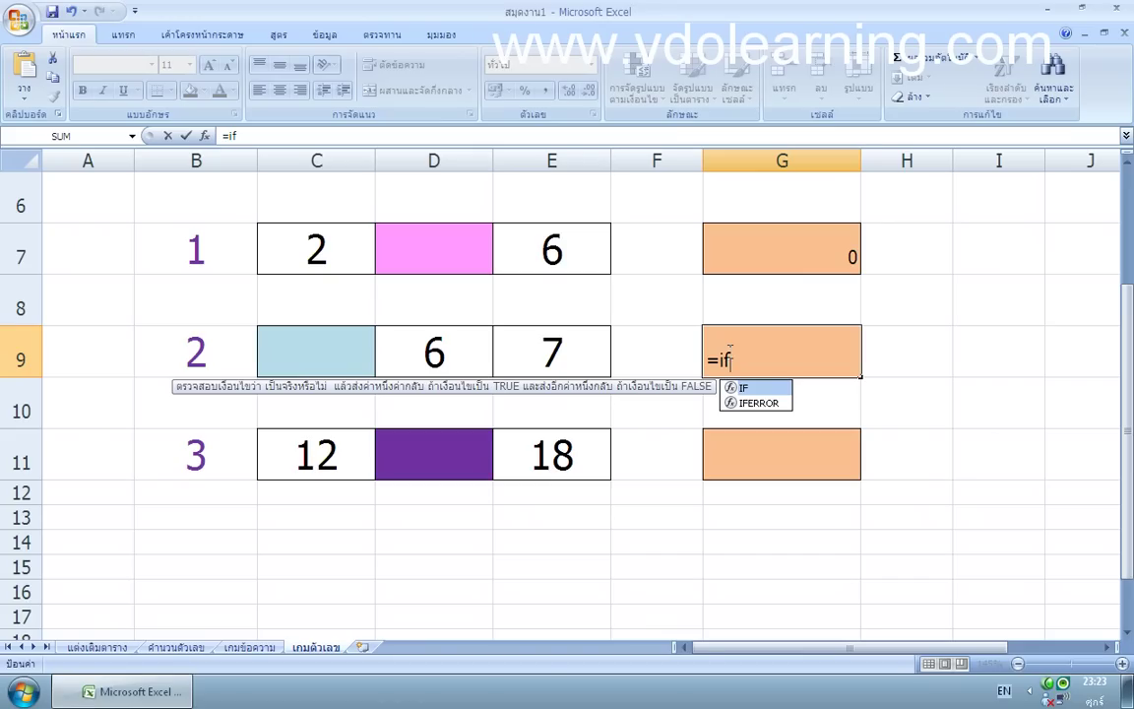
pyautogui.write('(')
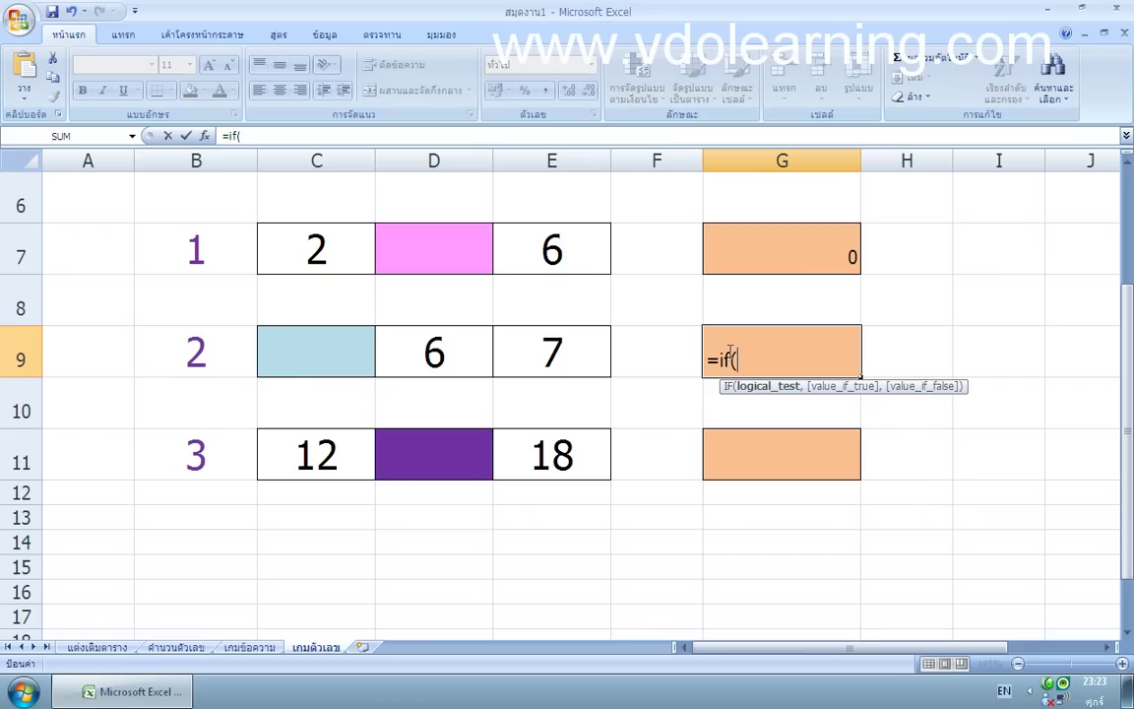
pyautogui.write('c9')
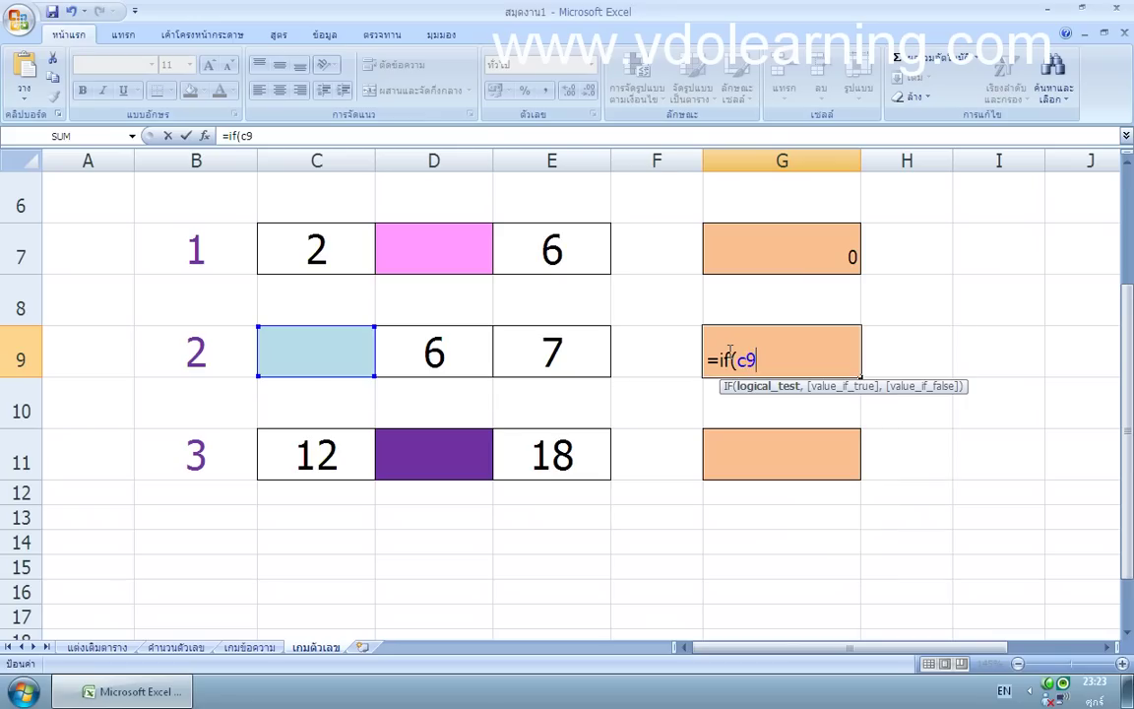
pyautogui.write('=')
pyautogui.write('5')
pyautogui.write(',1')
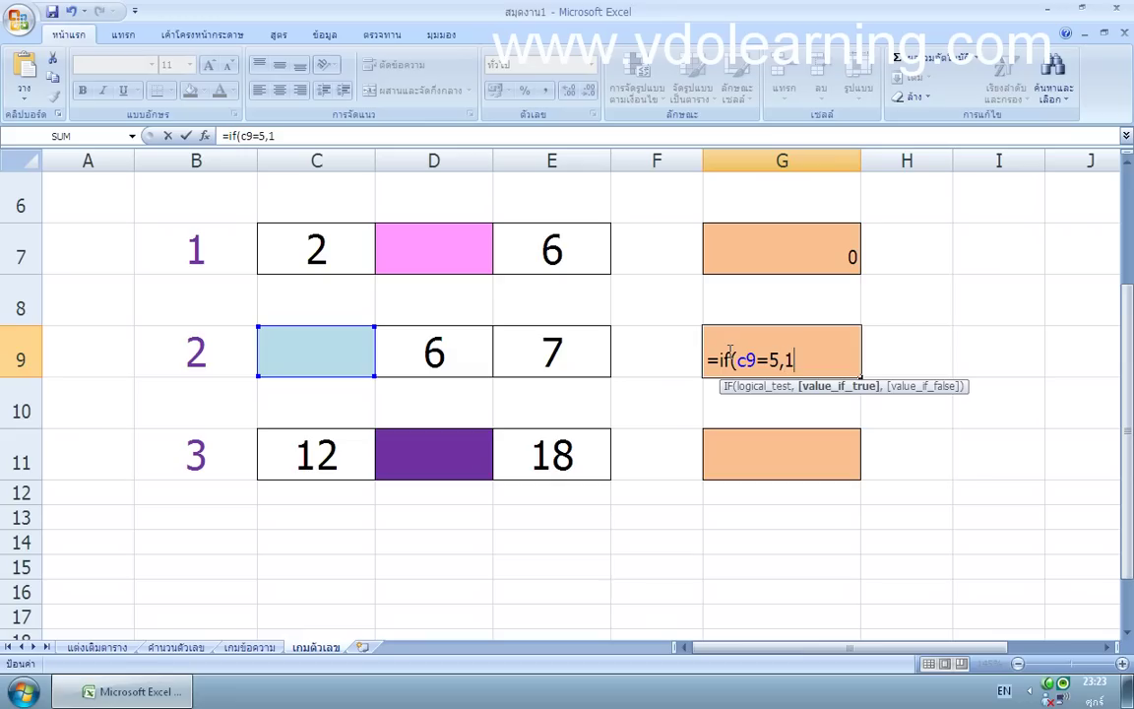
pyautogui.write(',')
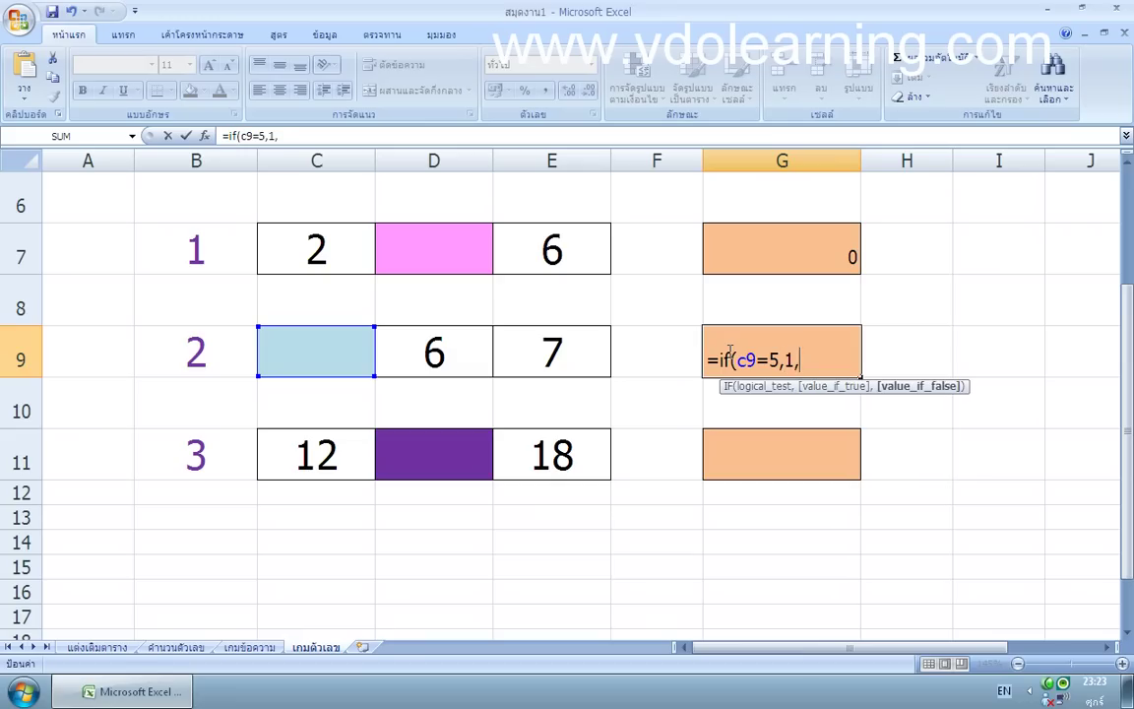
pyautogui.write('0')
pyautogui.write(')')
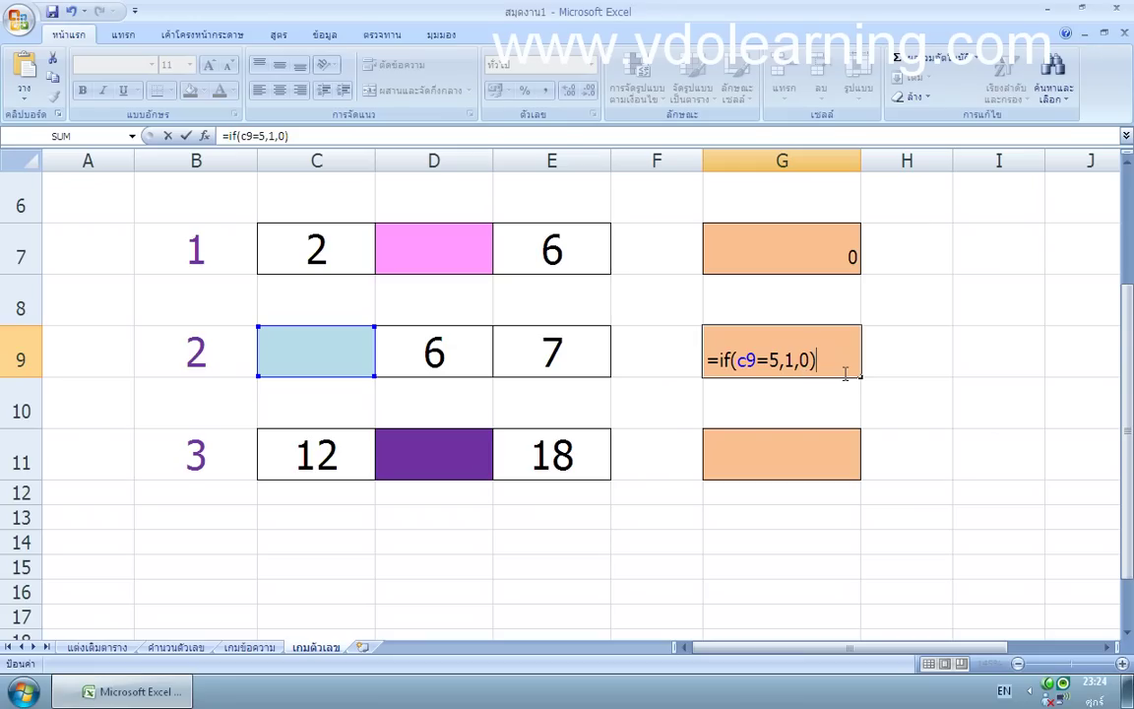
pyautogui.press('Return')
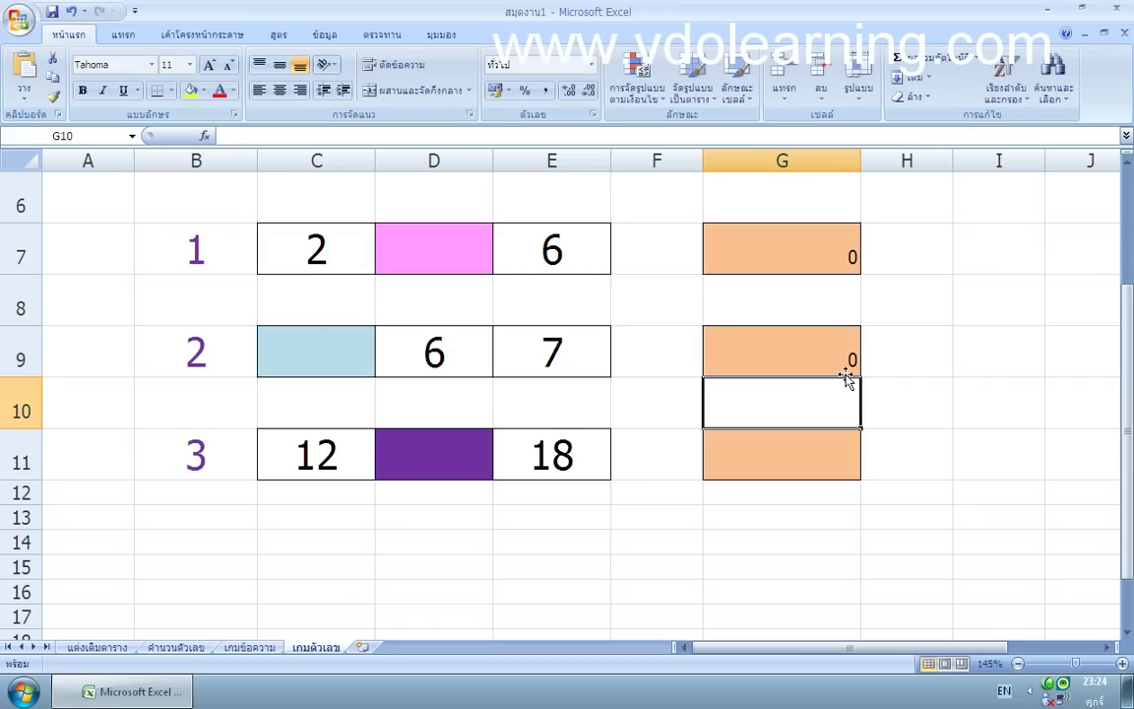
pyautogui.click(784, 464)
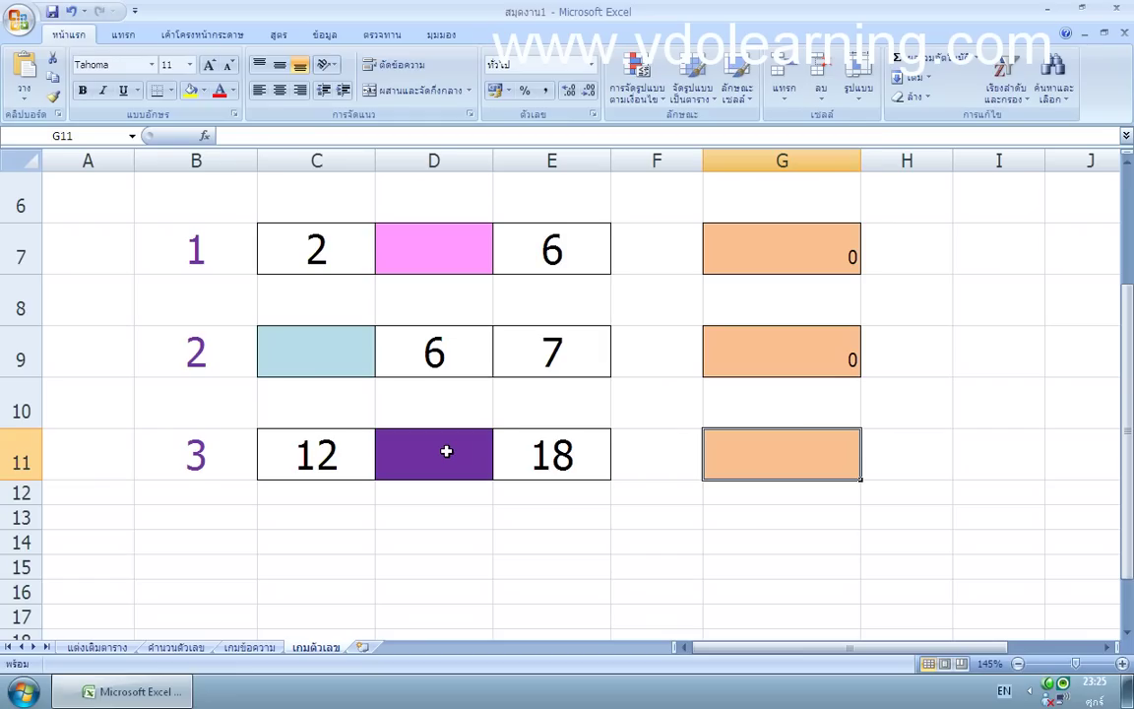
pyautogui.click(446, 451)
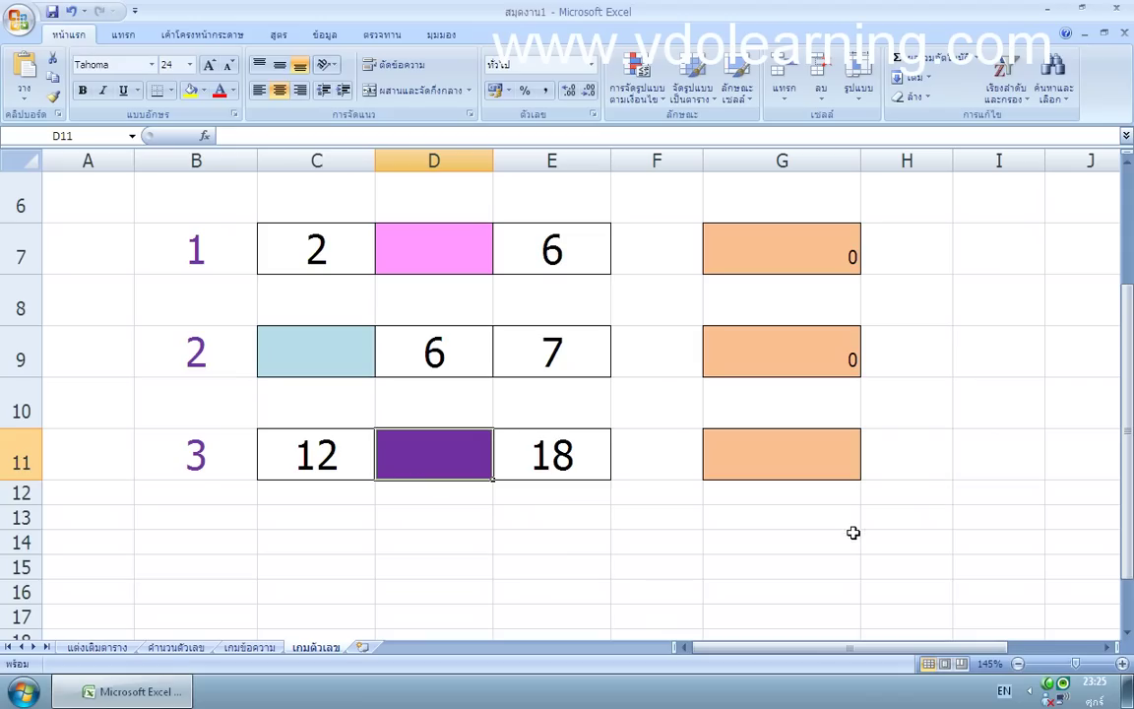
pyautogui.click(736, 453)
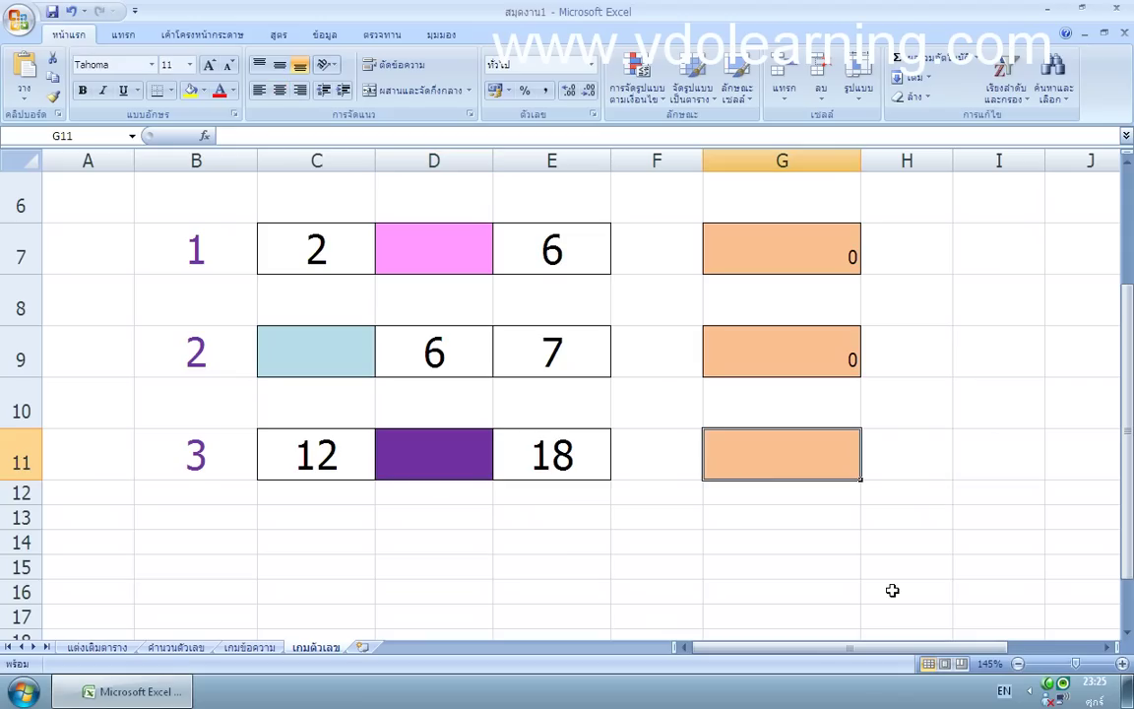
# Enter =IF(D11=14,1,0) in score cell G11 for the third puzzle
pyautogui.write('=')
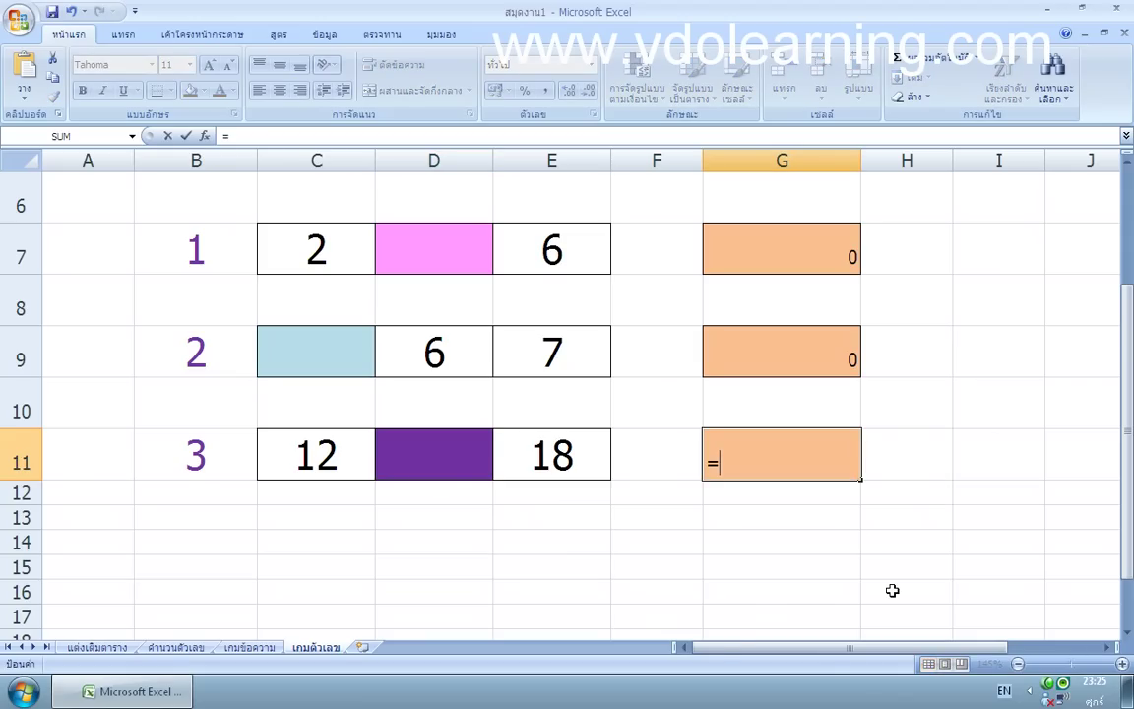
pyautogui.write('if')
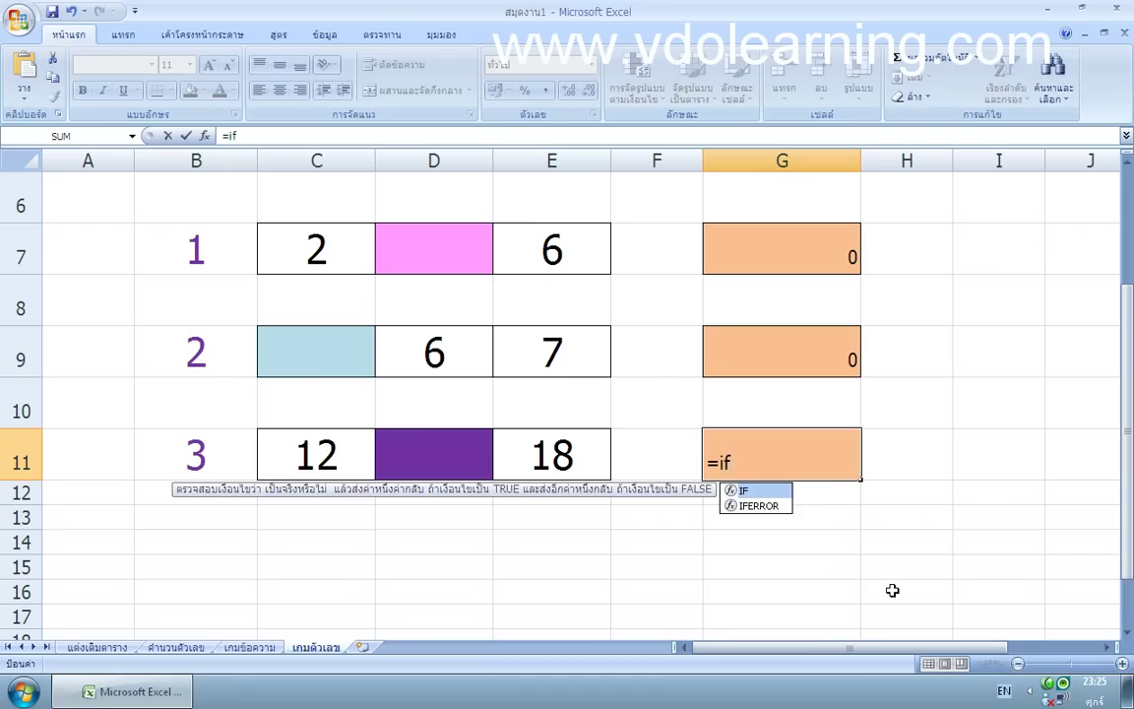
pyautogui.write('(')
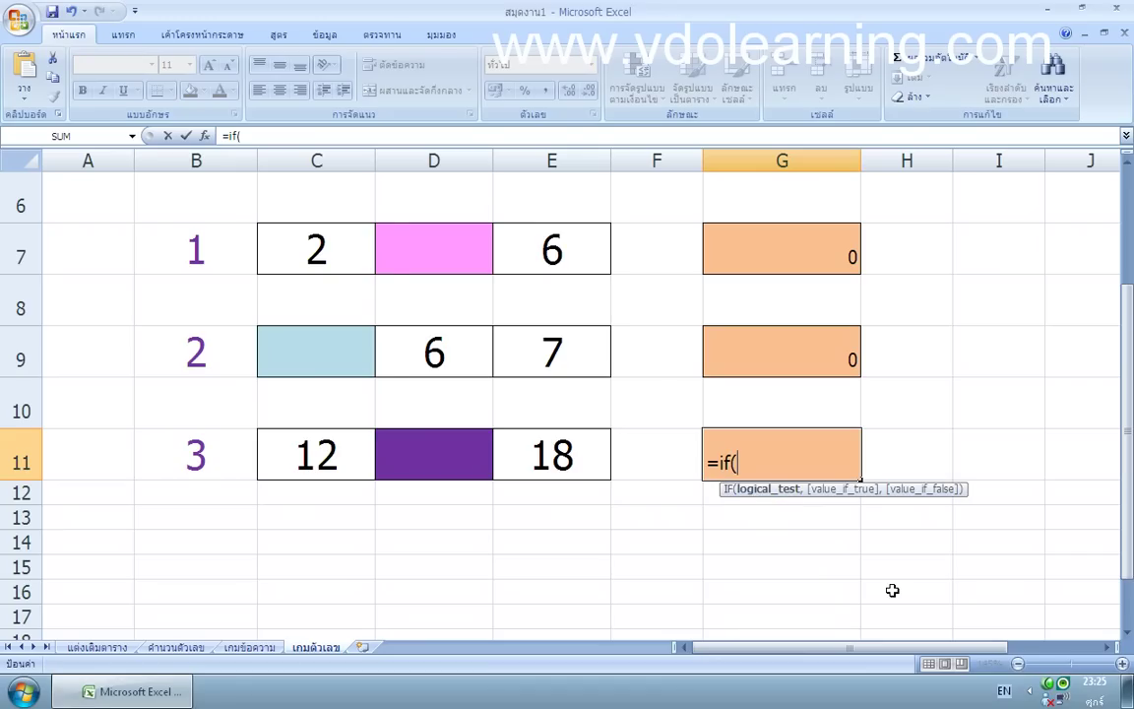
pyautogui.write('d')
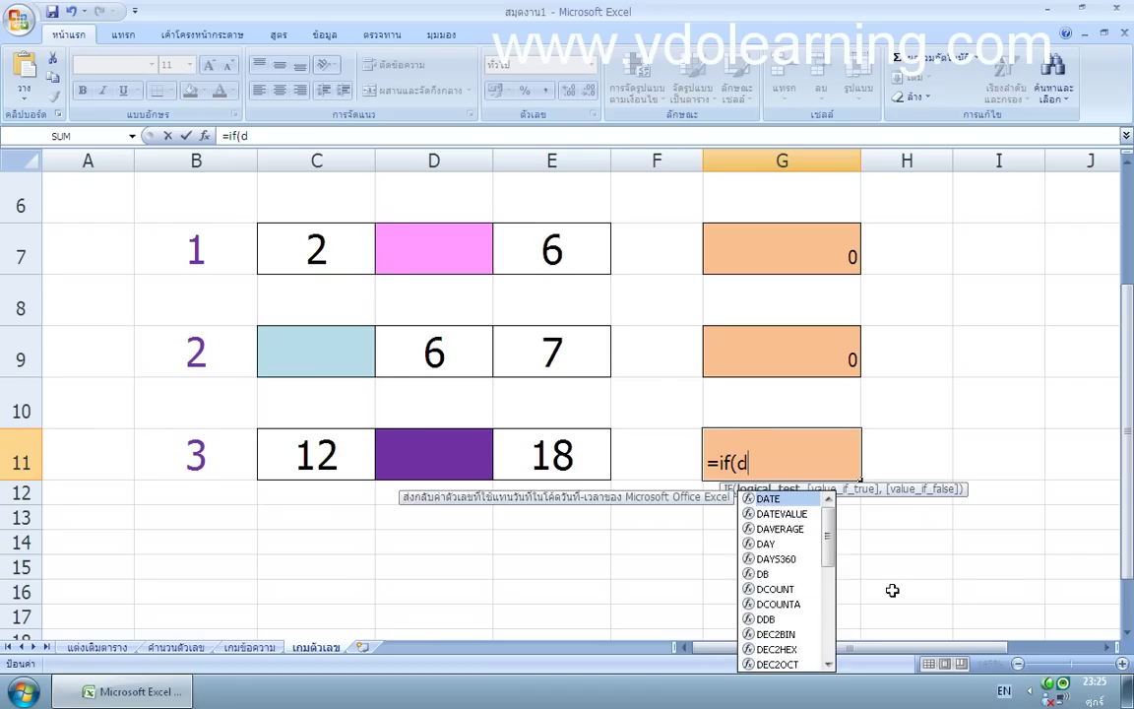
pyautogui.write('11=')
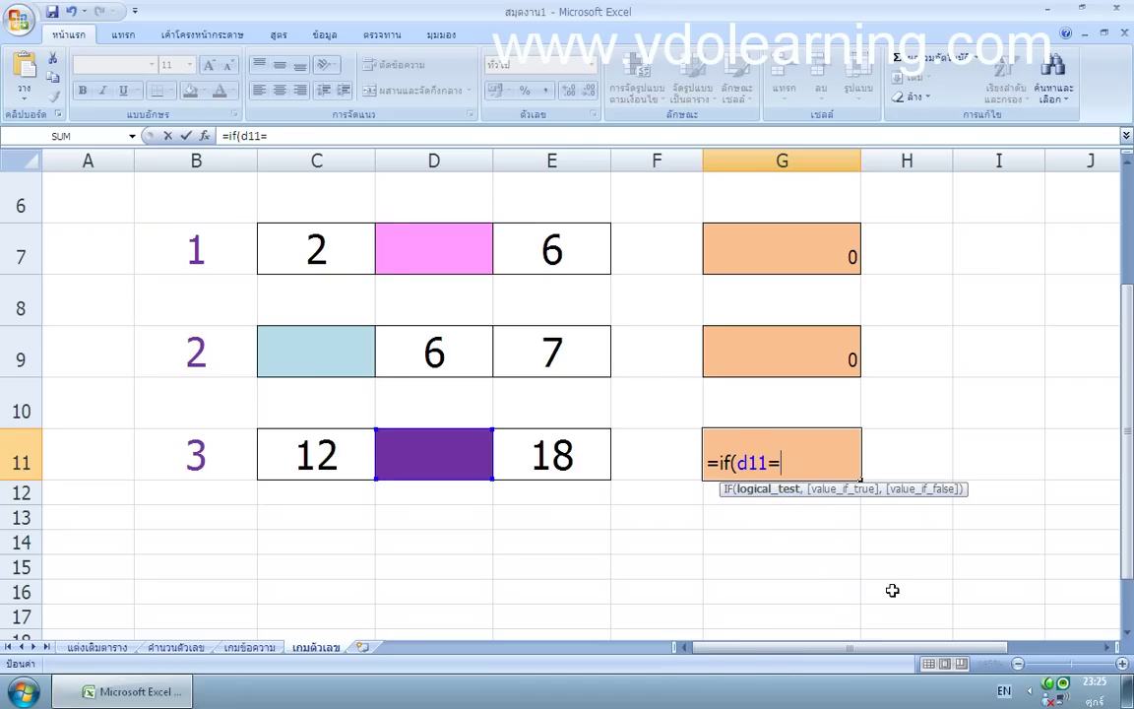
pyautogui.write('14')
pyautogui.write(',')
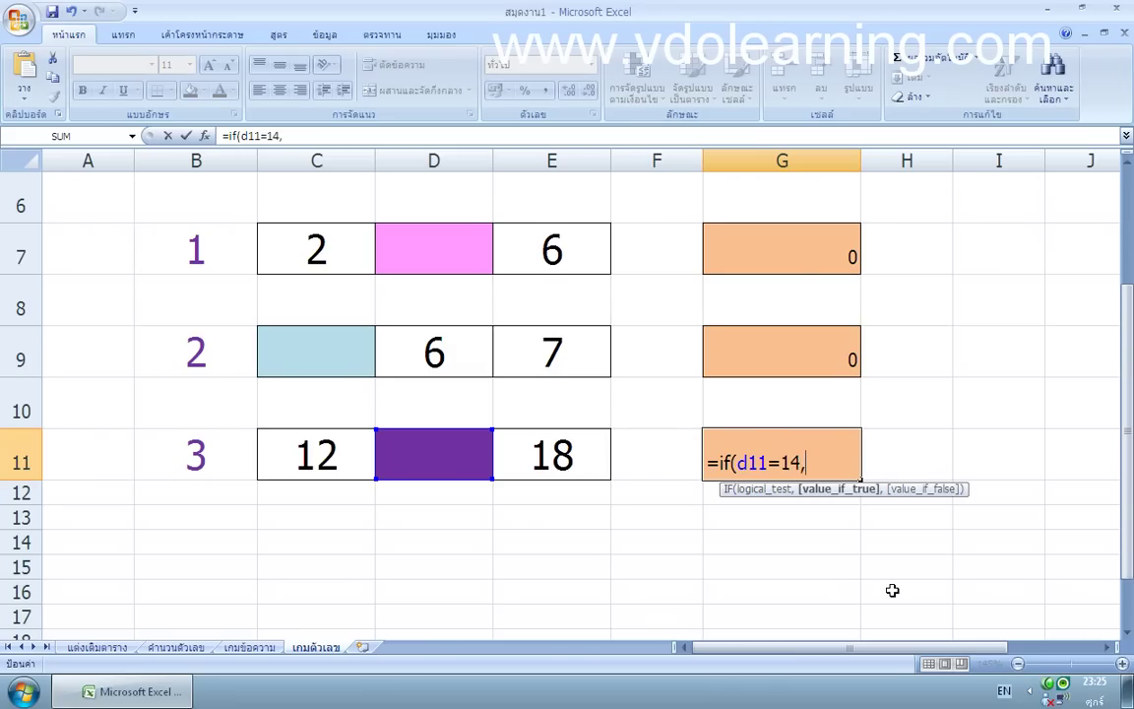
pyautogui.write('1,')
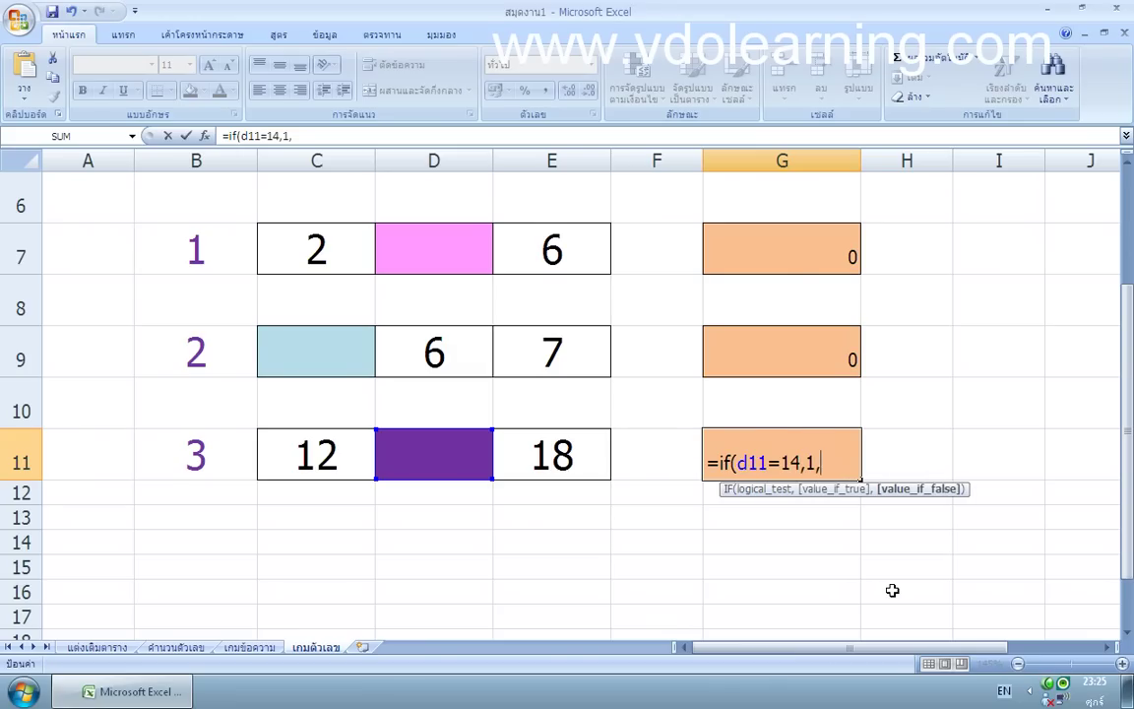
pyautogui.write('0')
pyautogui.write(')')
pyautogui.press('Return')
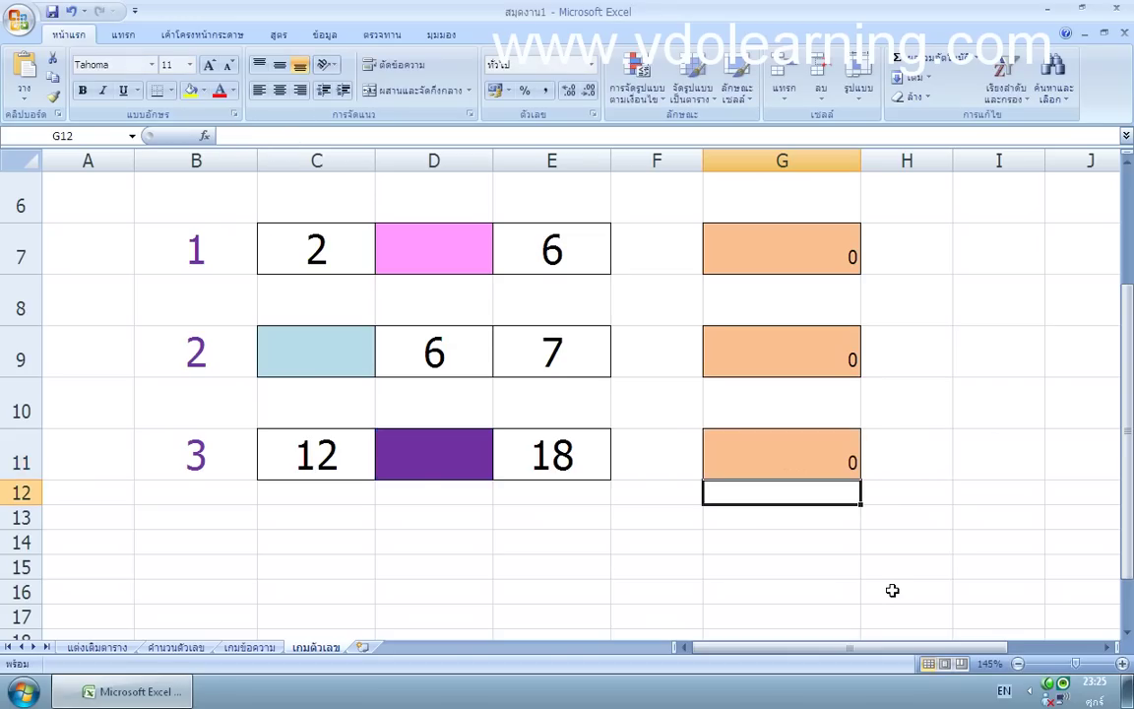
# Answer 4 in the pink blank D7, correcting an initial entry of 5
pyautogui.scroll(1, 891, 588)
pyautogui.scroll(-1, 891, 581)
pyautogui.scroll(1, 854, 542)
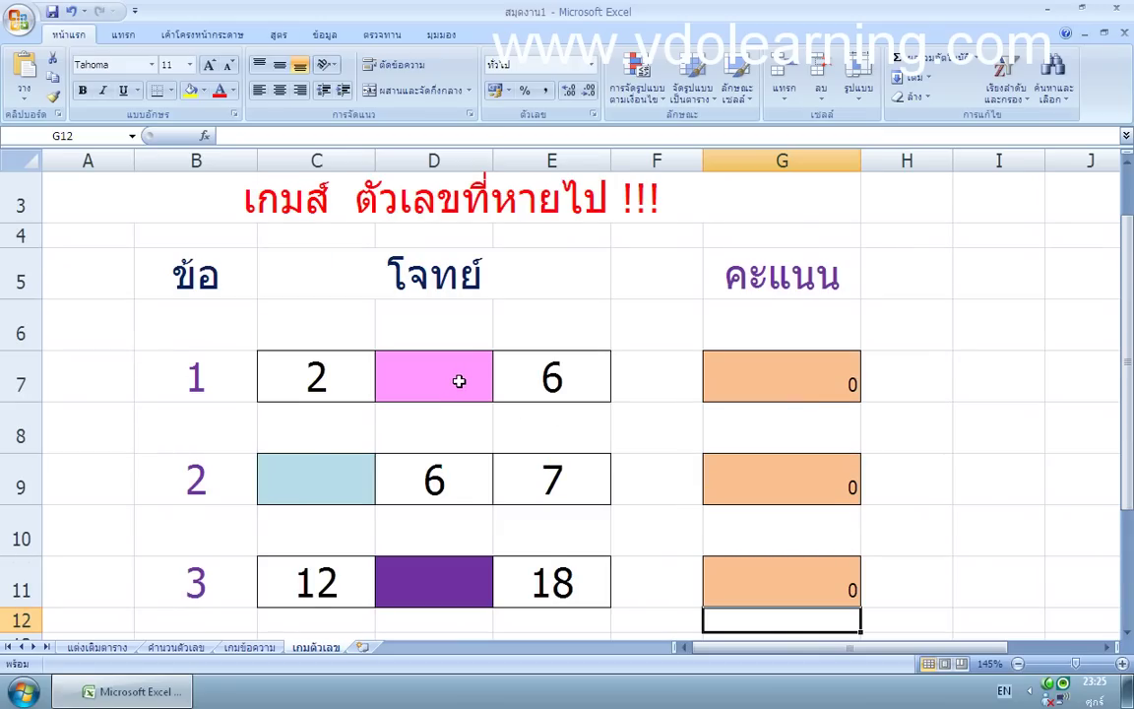
pyautogui.click(459, 381)
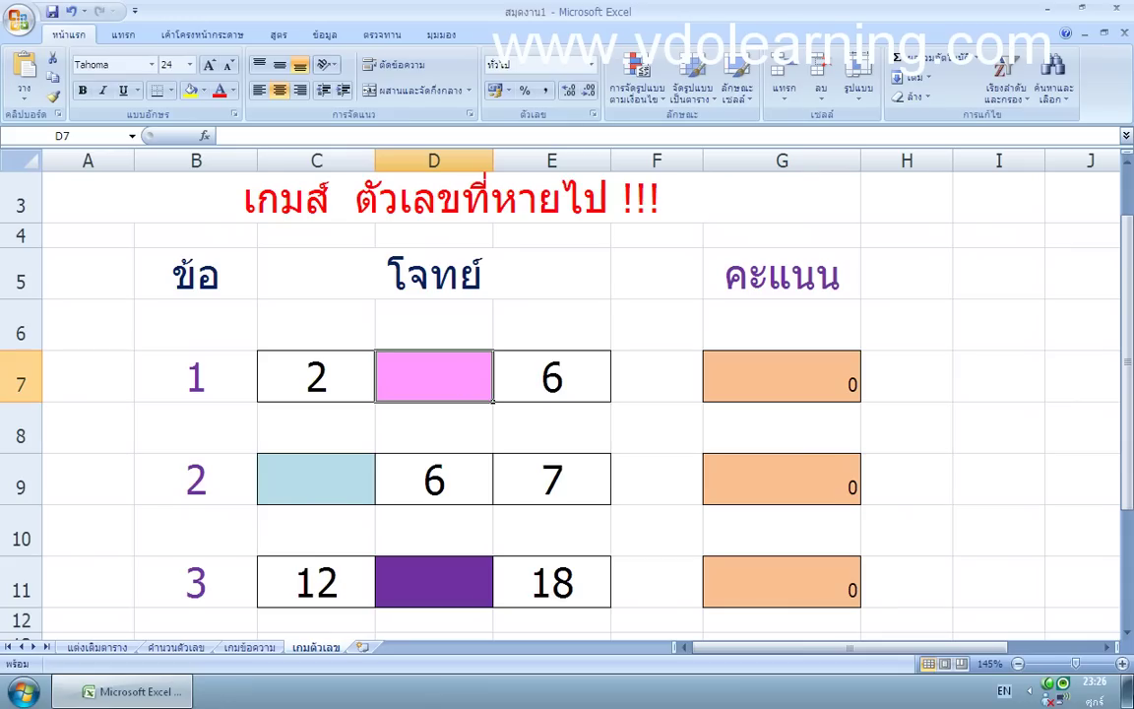
pyautogui.write('5')
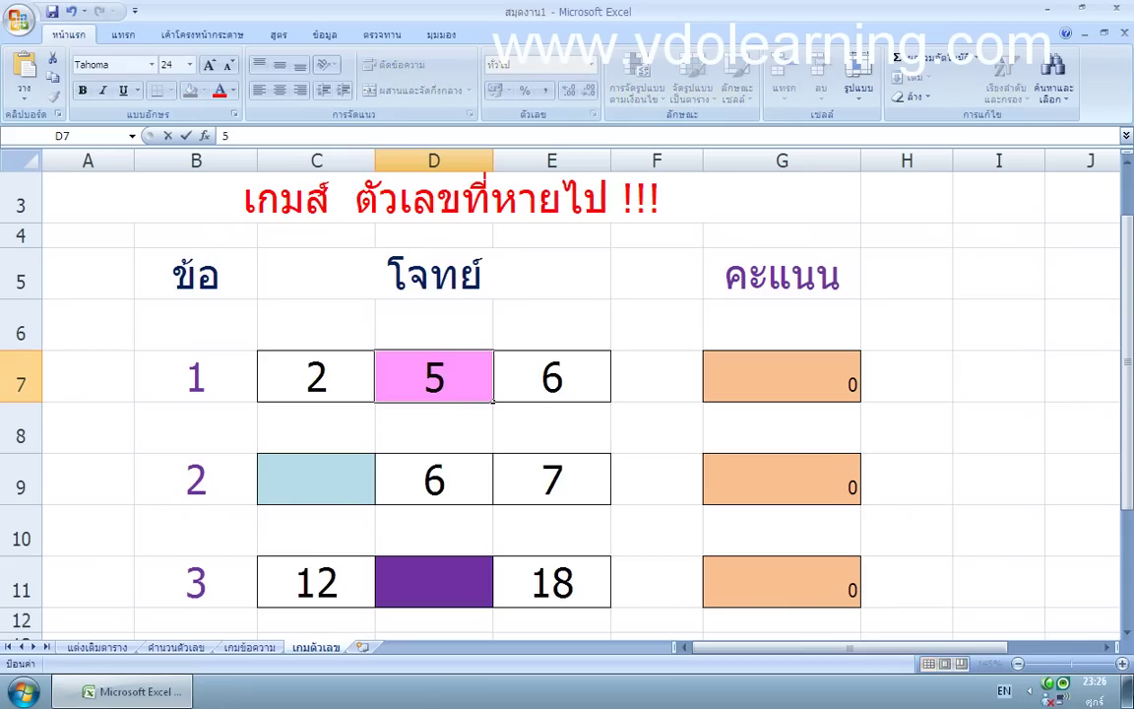
pyautogui.press('Return')
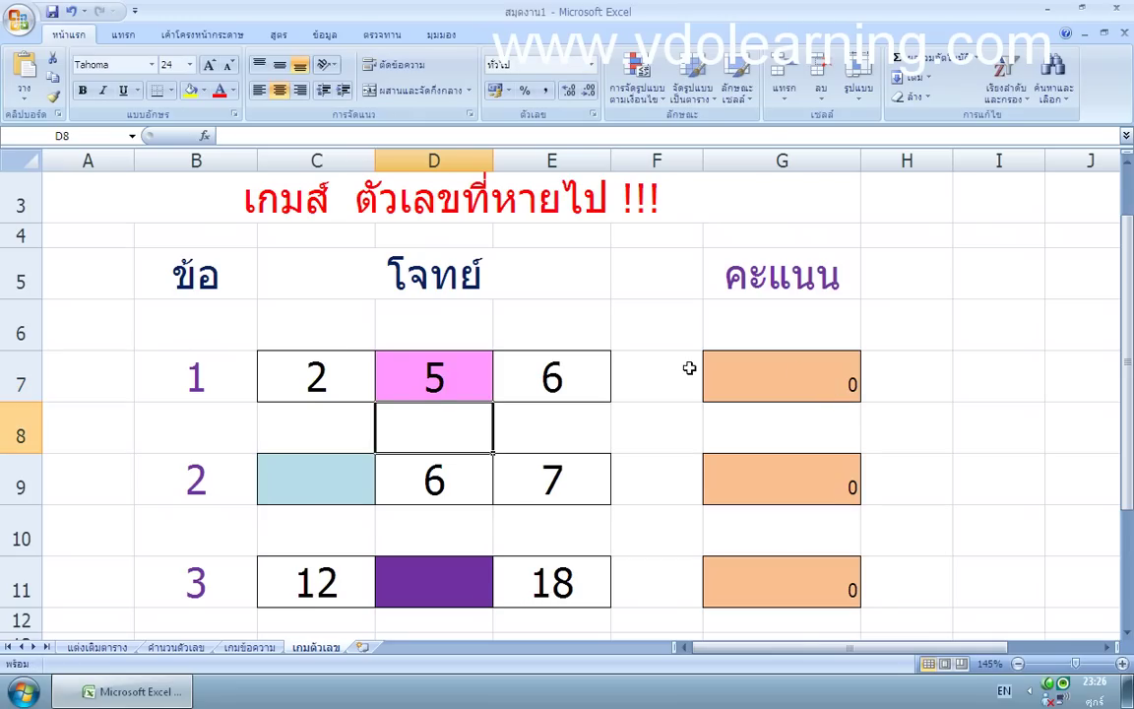
pyautogui.click(443, 370)
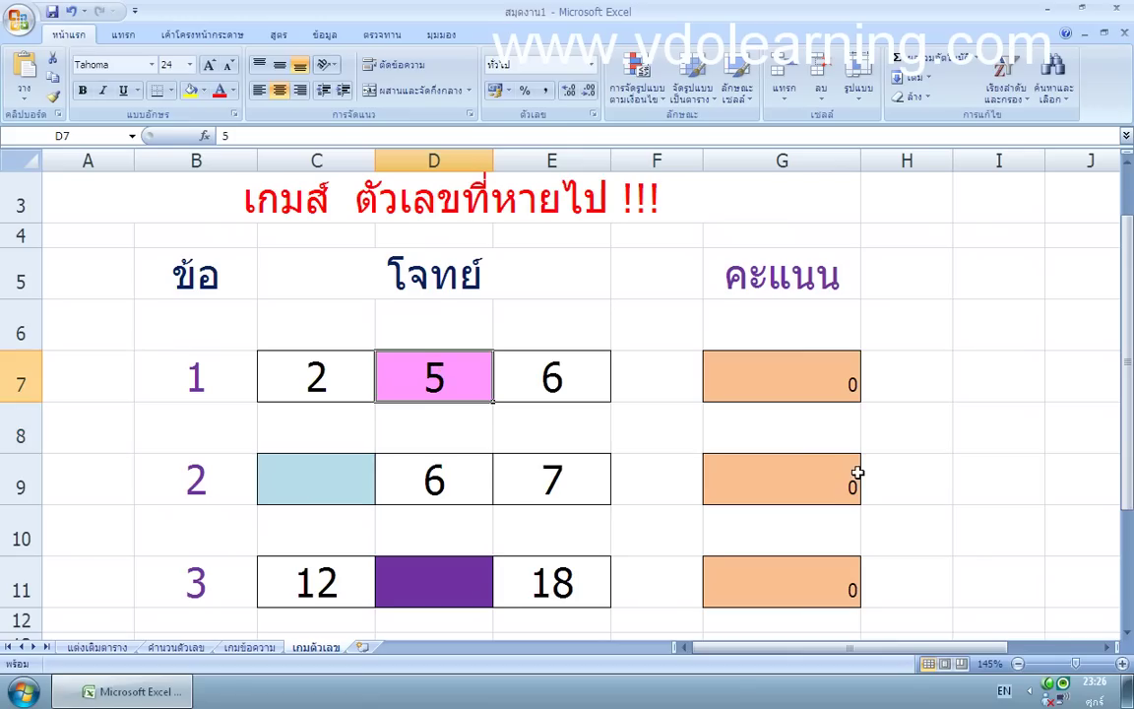
pyautogui.write('4')
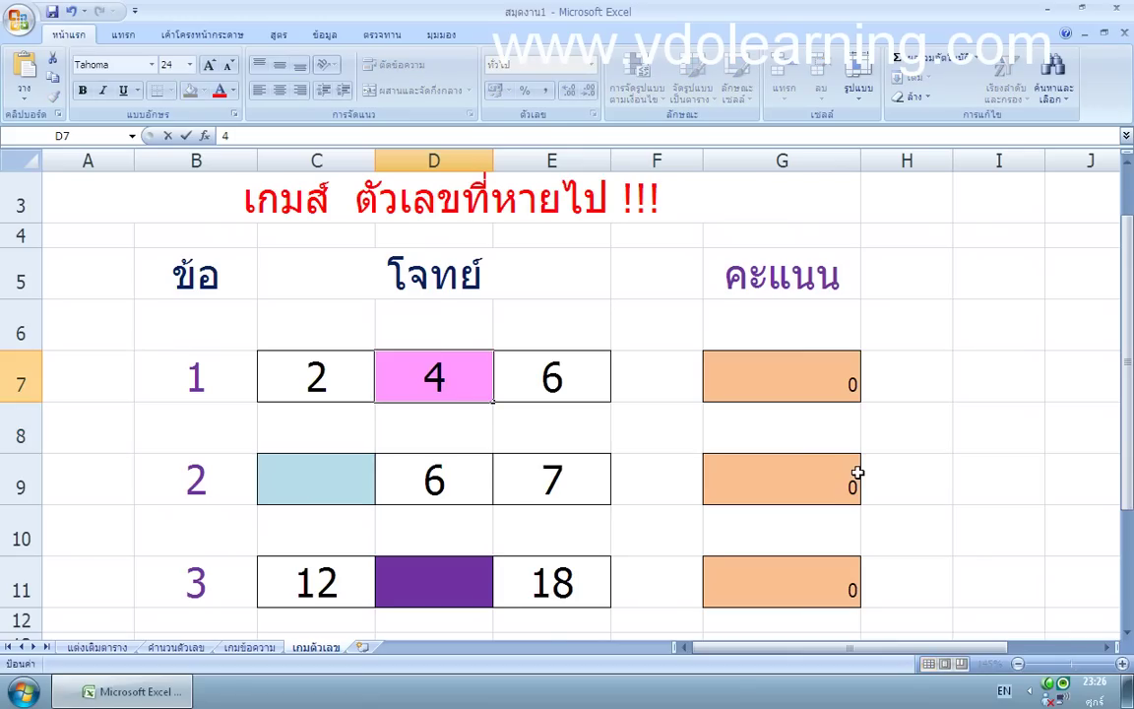
pyautogui.press('Return')
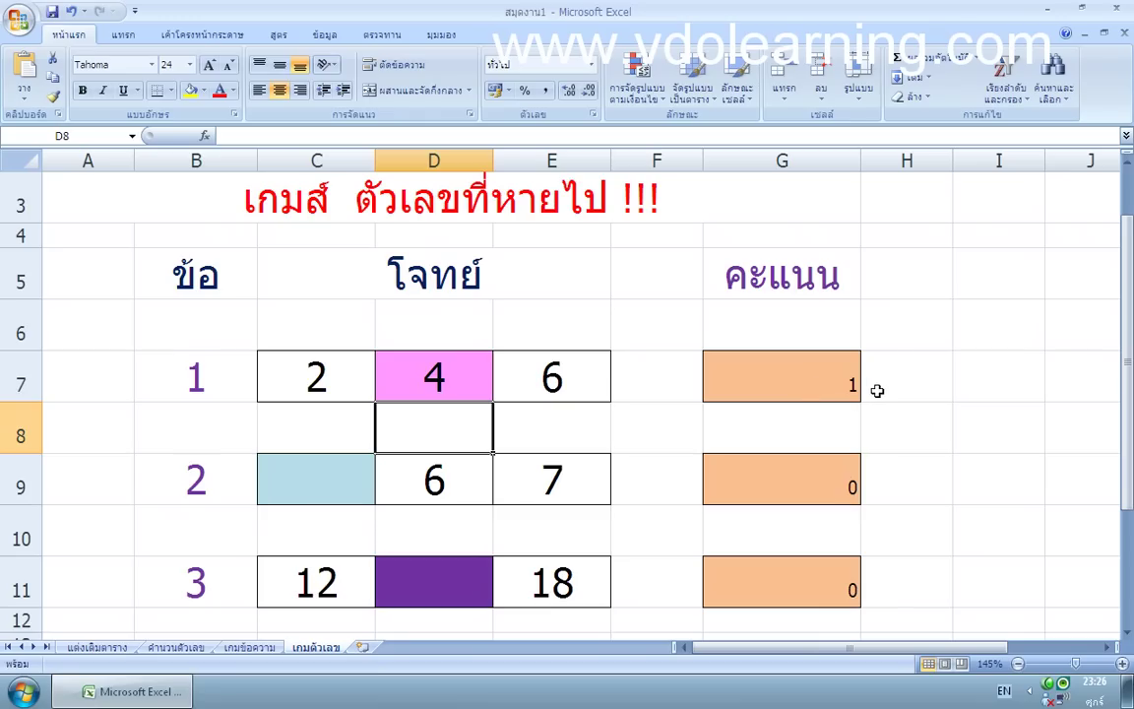
# Answer 5 in blank C9 and 14 in blank D11
pyautogui.click(332, 488)
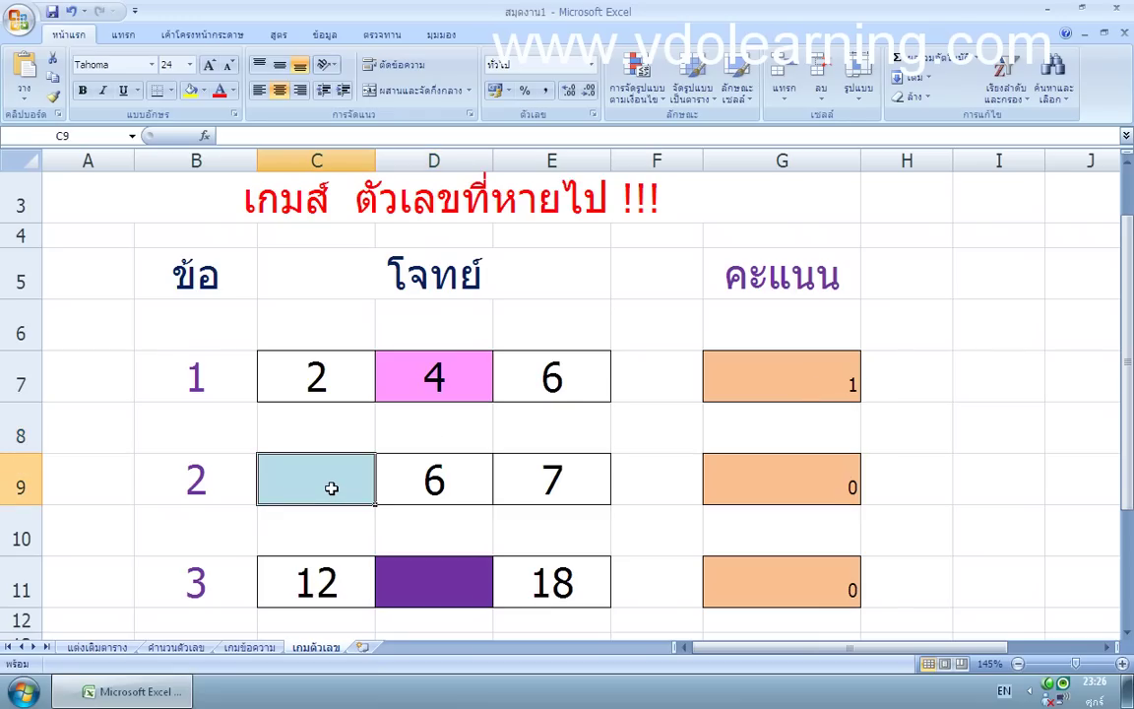
pyautogui.write('5')
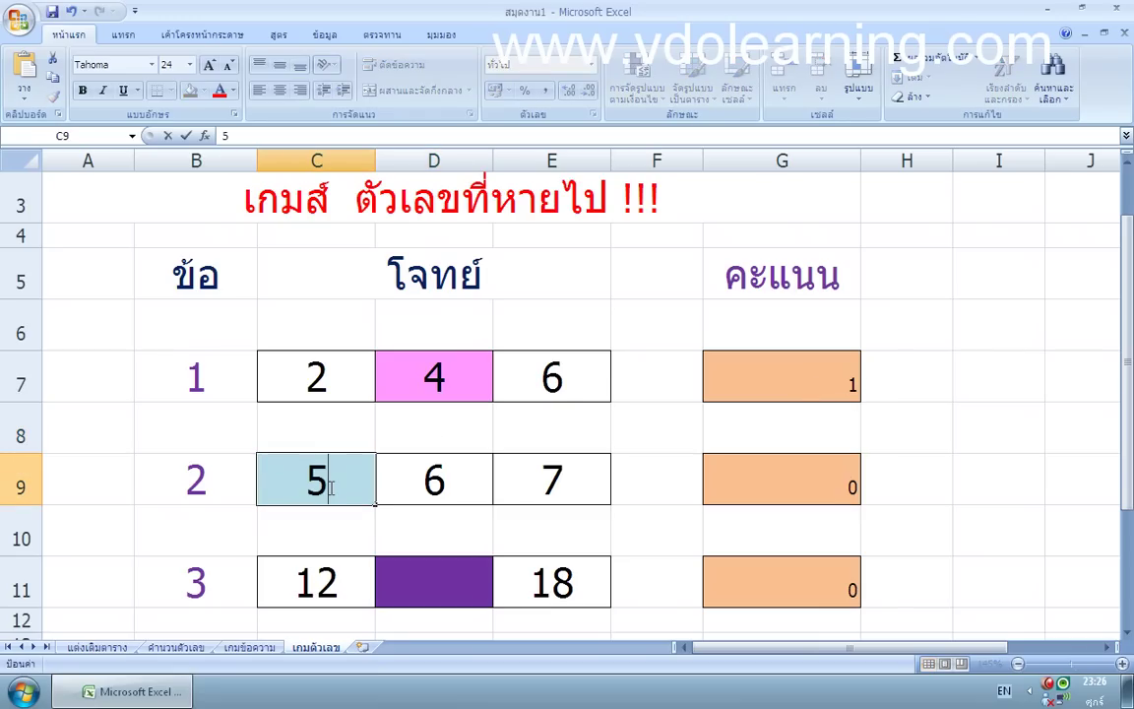
pyautogui.press('Return')
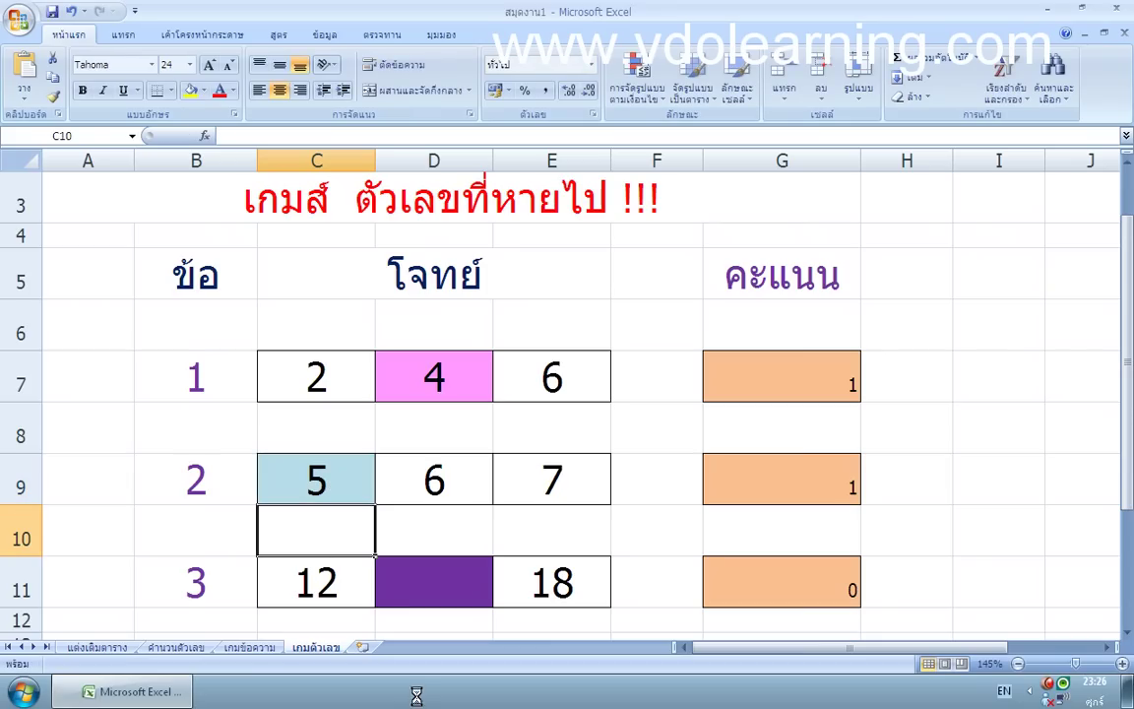
pyautogui.click(415, 571)
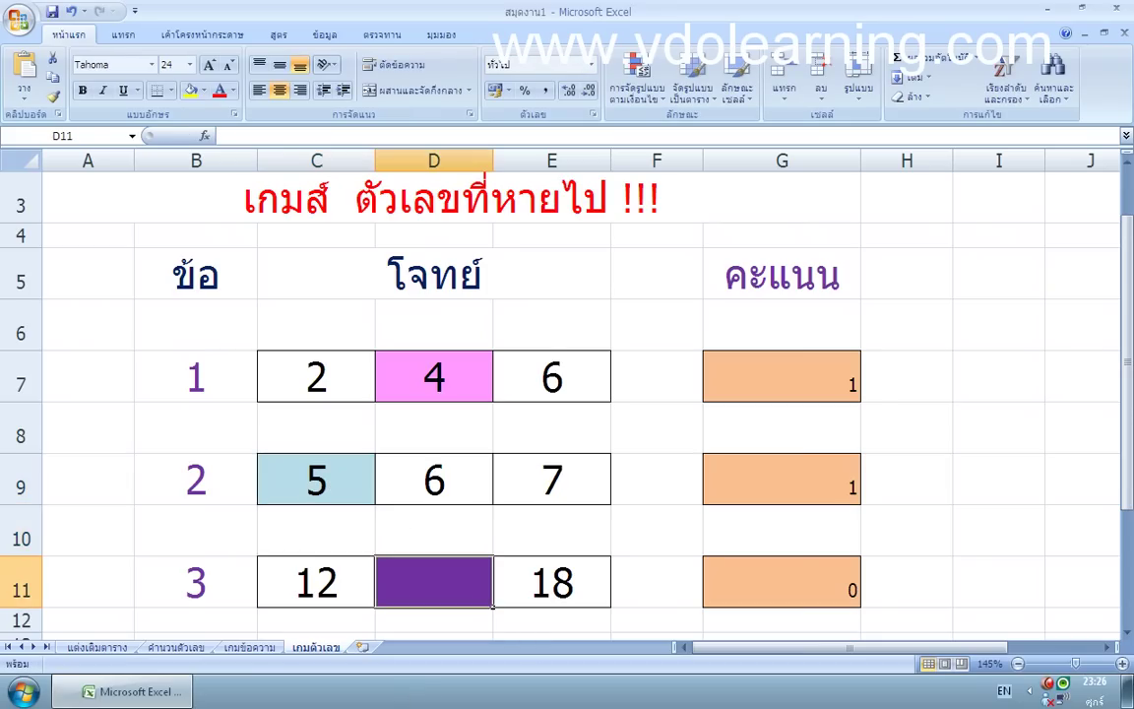
pyautogui.write('14')
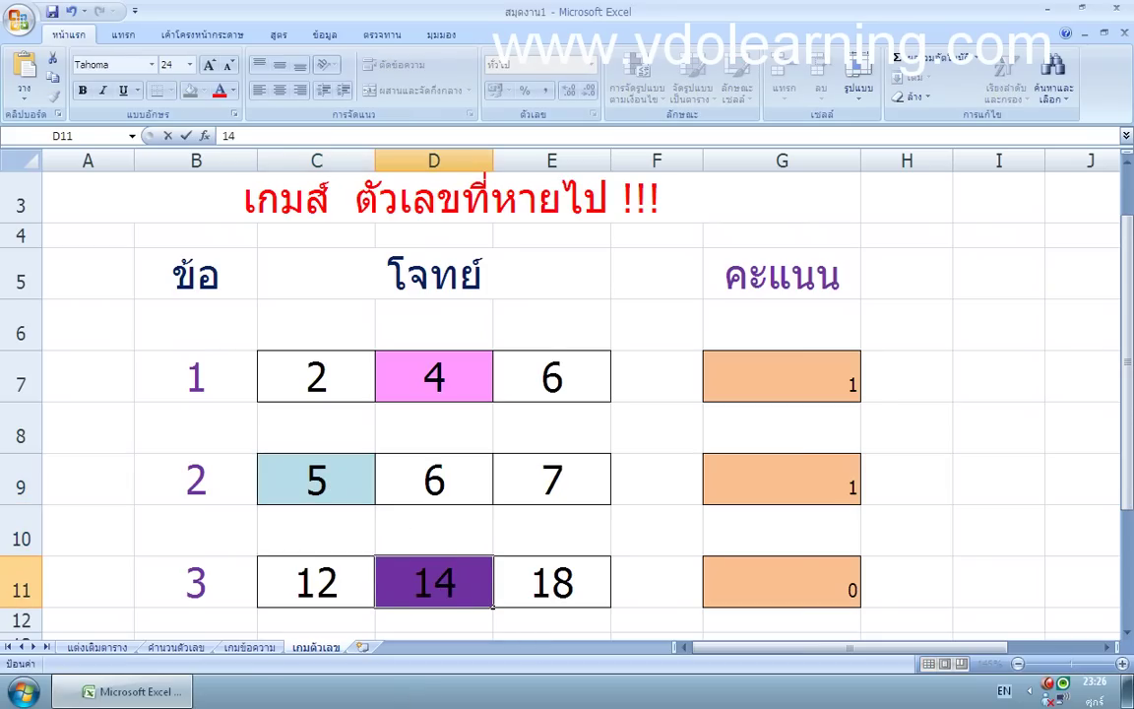
pyautogui.press('Return')
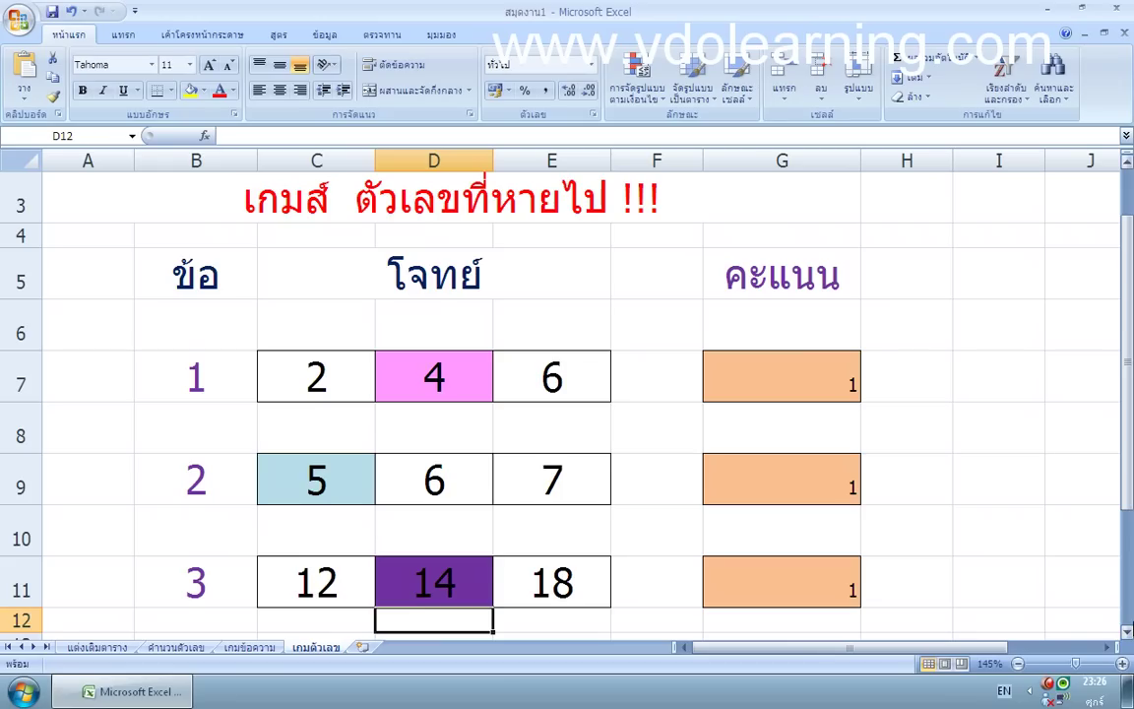
pyautogui.scroll(-1, 1128, 631)
pyautogui.scroll(1, 561, 393)
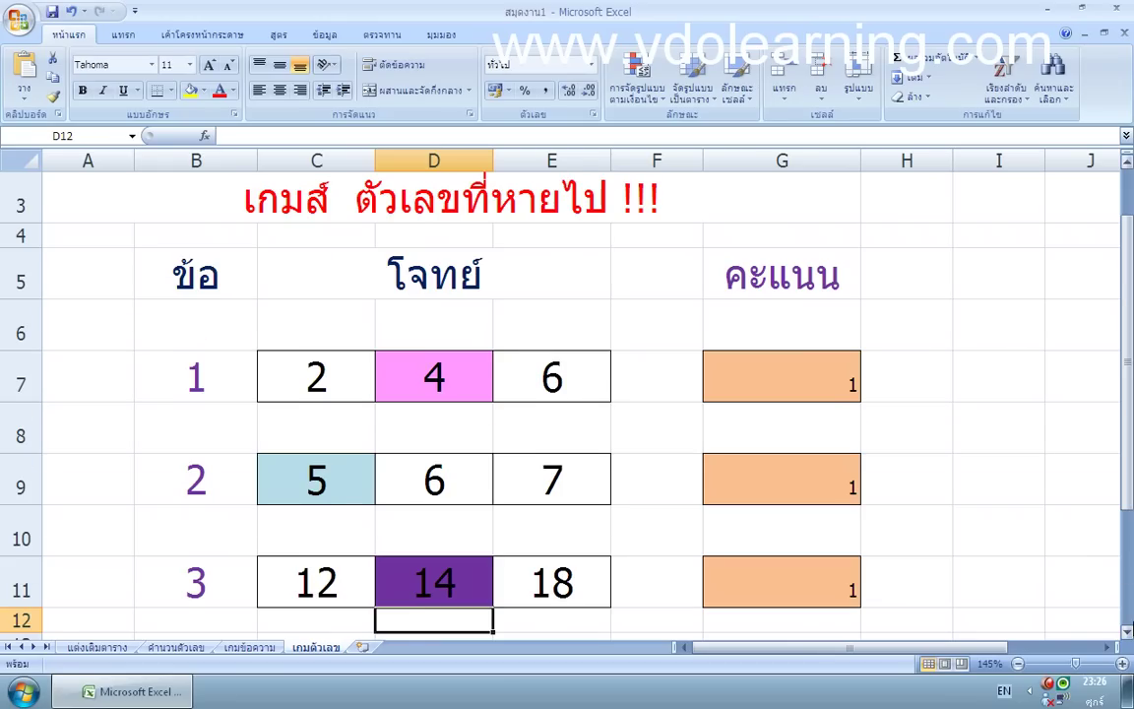